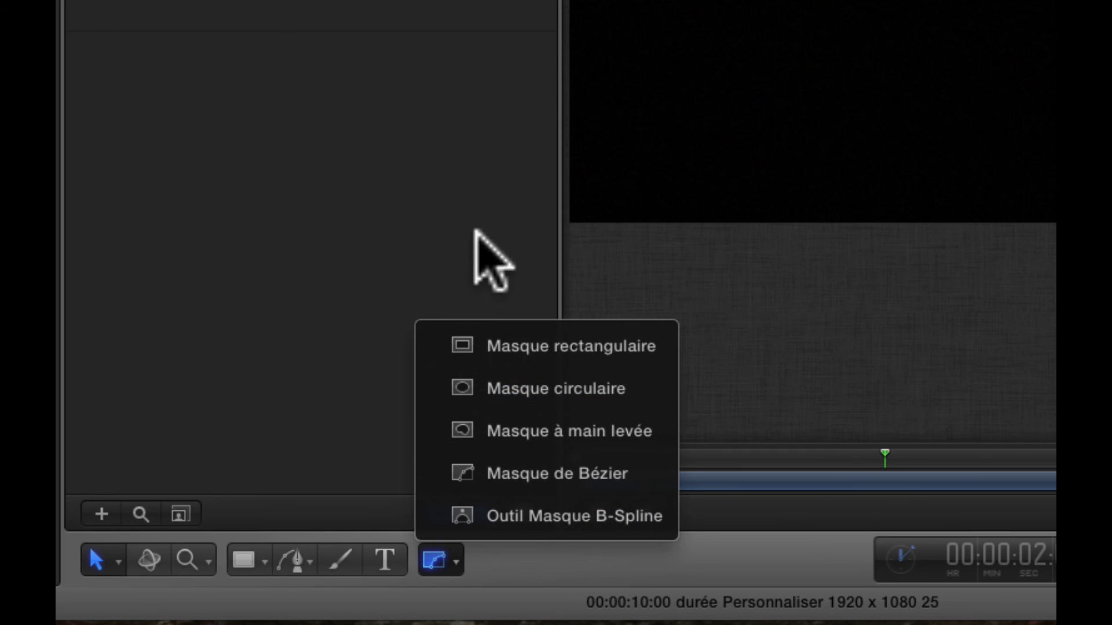
Draw a rectangular mask around the "Bonne année 2013" title on the group and invert it
left_click(508, 347)
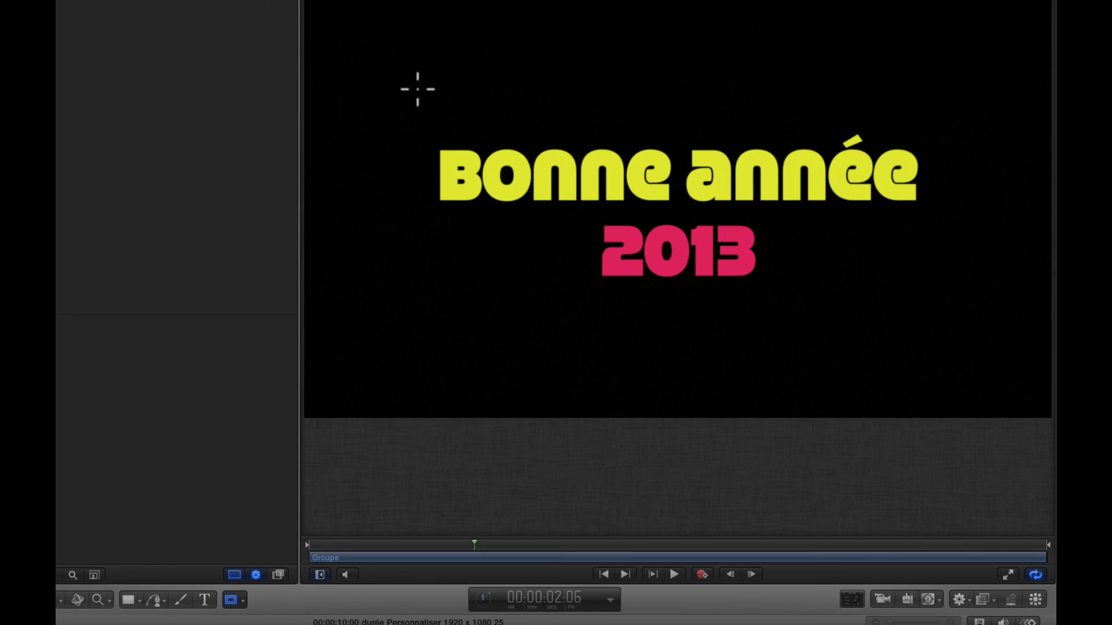
mouse_move(409, 87)
left_mouse_down()
mouse_move(516, 97)
mouse_move(1010, 335)
mouse_move(943, 328)
mouse_move(952, 319)
left_mouse_up()
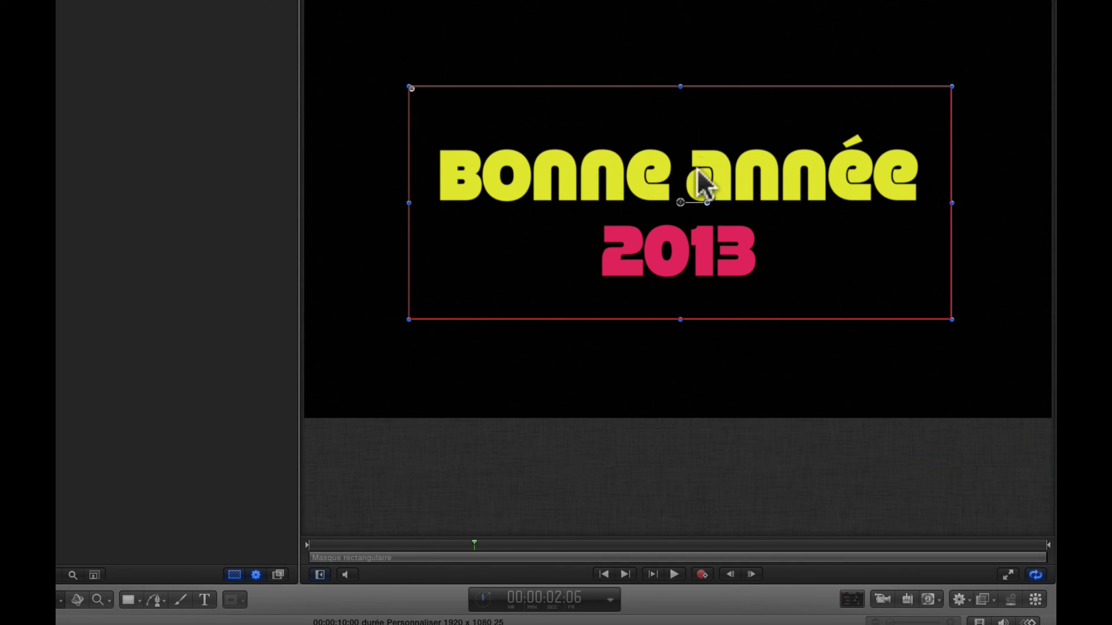
mouse_move(681, 202)
left_mouse_down()
mouse_move(676, 425)
mouse_move(687, 193)
left_mouse_up()
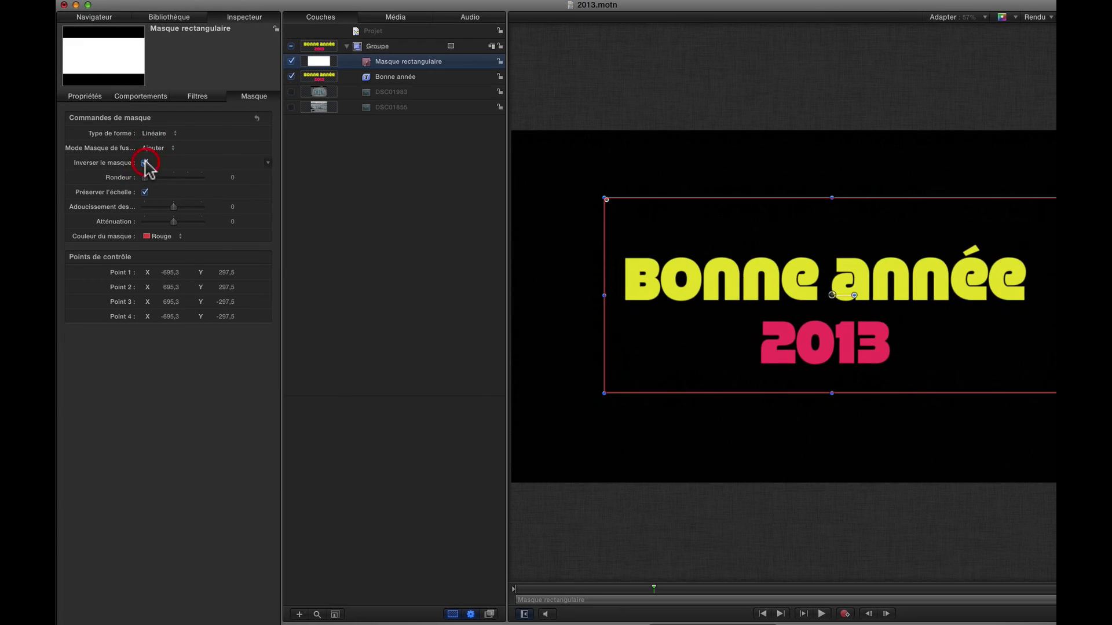
left_click(208, 283)
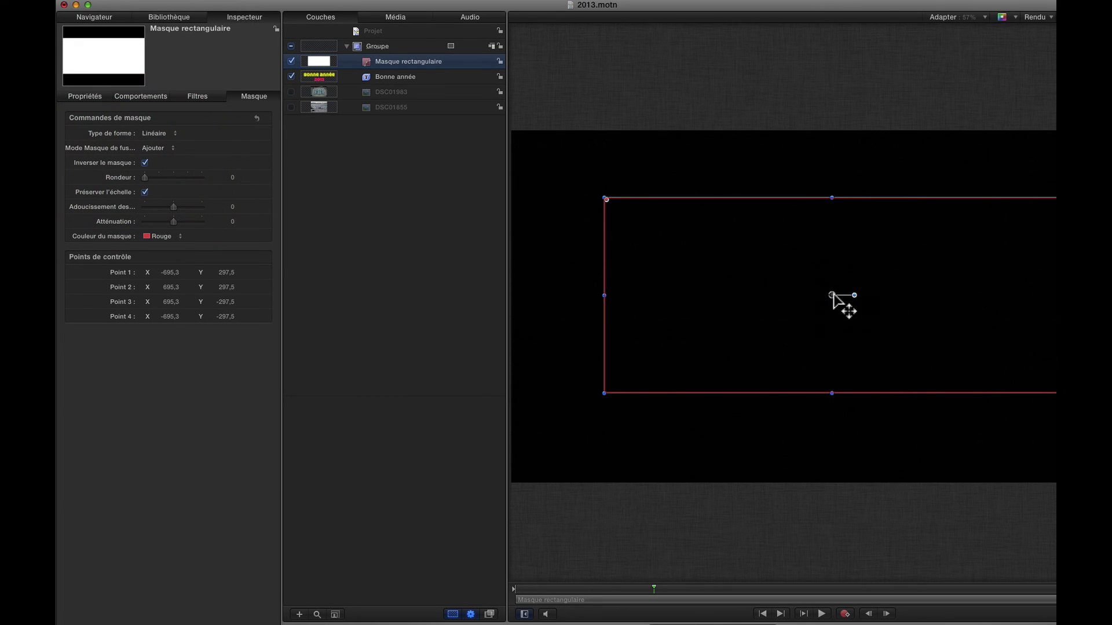
mouse_move(832, 295)
left_mouse_down()
mouse_move(843, 551)
mouse_move(831, 271)
mouse_move(833, 308)
left_mouse_up()
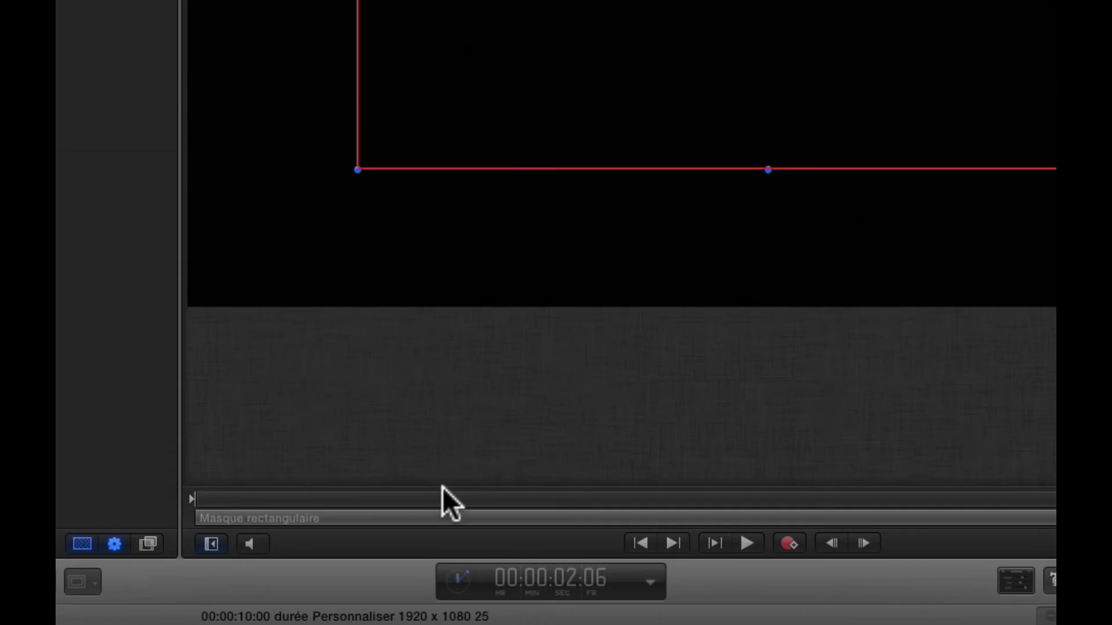
Record a mask animation from 00:00:00:00 that moves the rectangular mask straight down until it sits below the title
left_click(643, 588)
left_click_drag(353, 480, 67, 479)
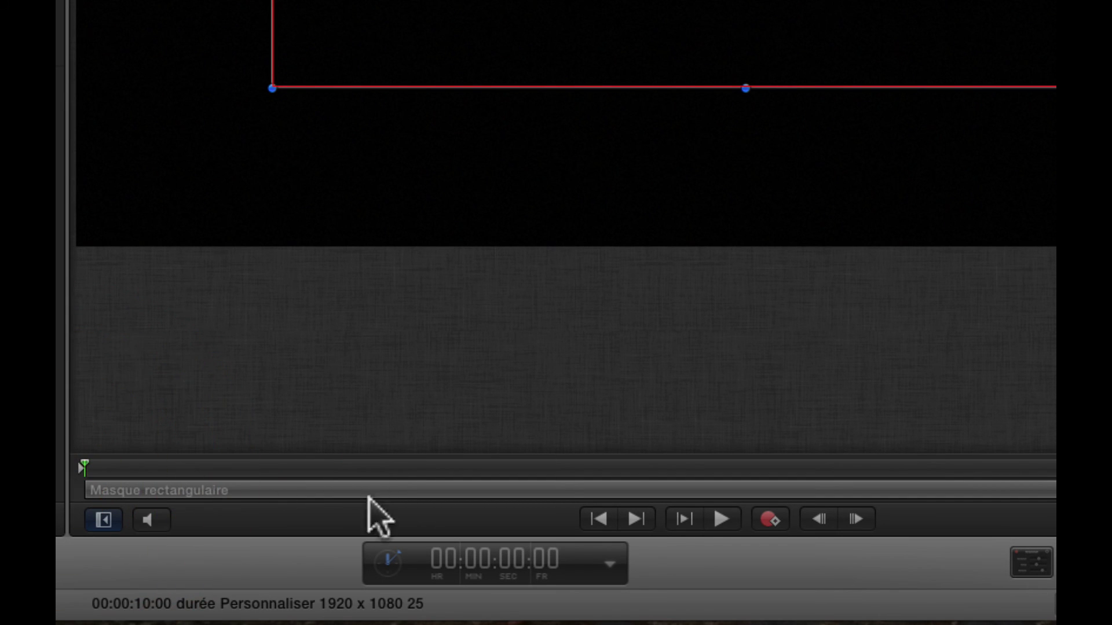
left_click(770, 521)
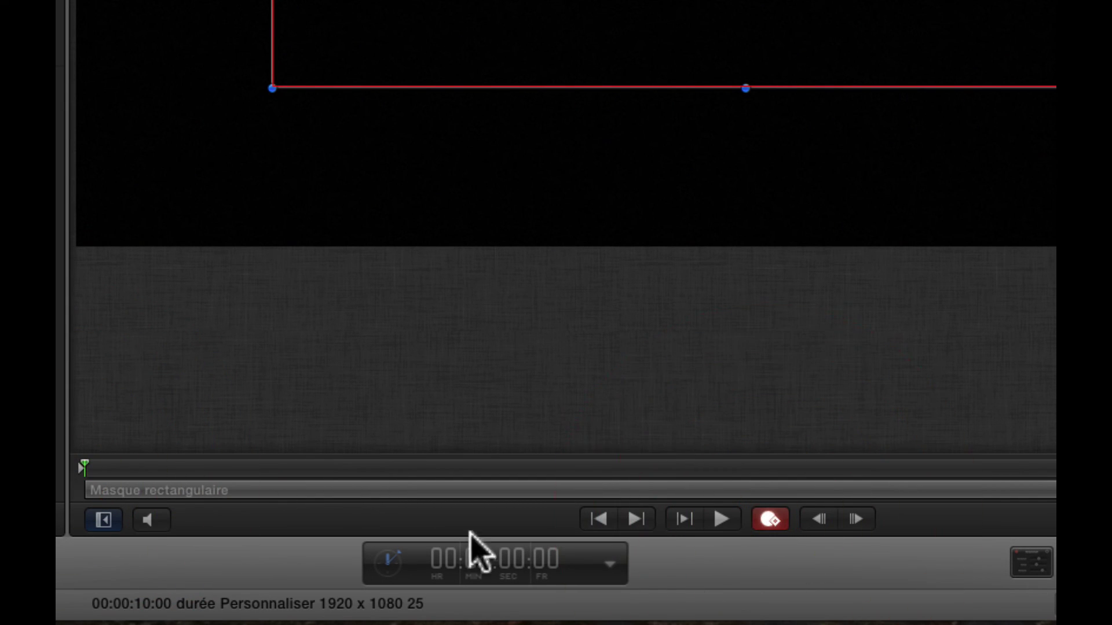
left_click_drag(84, 470, 243, 471)
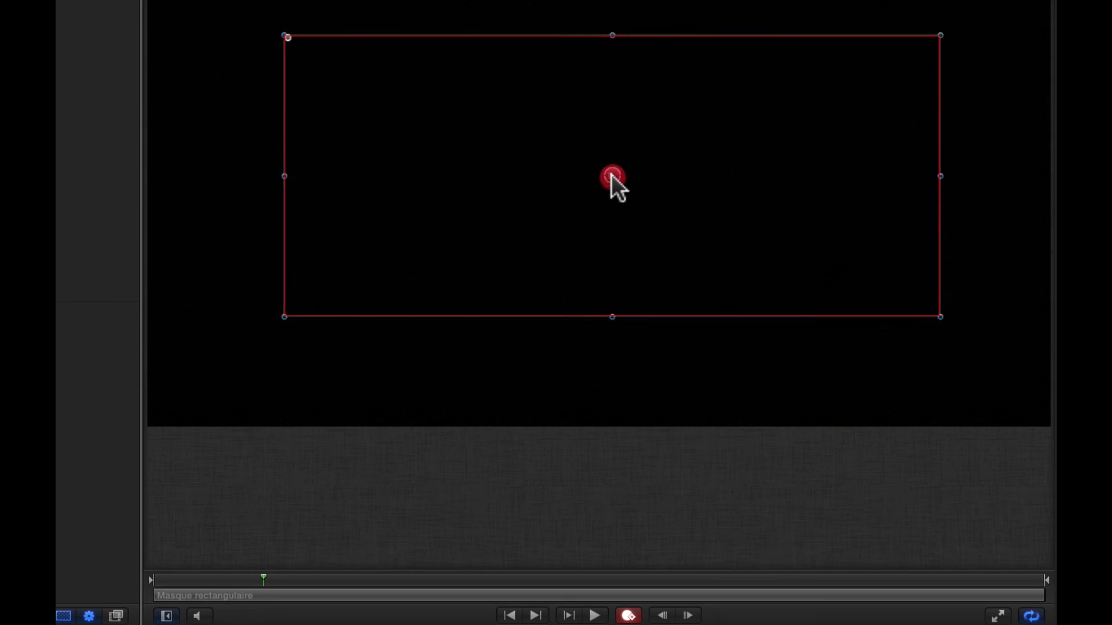
left_click_drag(614, 179, 614, 412)
left_click(628, 615)
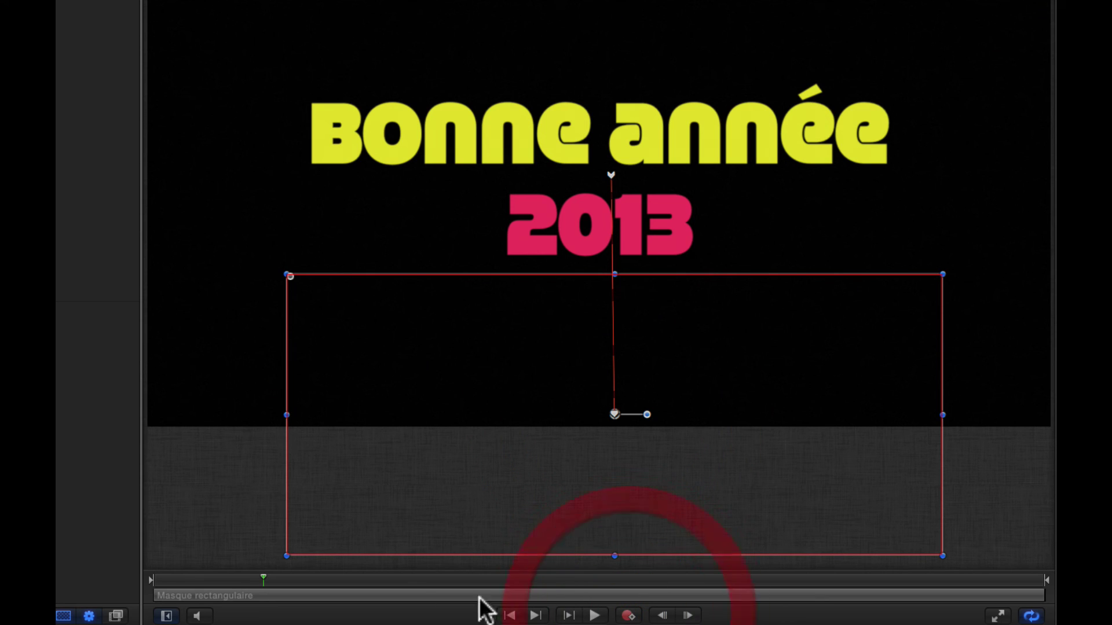
Play the rectangular mask reveal from the start, first with the mask selected and again with nothing selected
key("Home")
left_click(112, 587)
key("space")
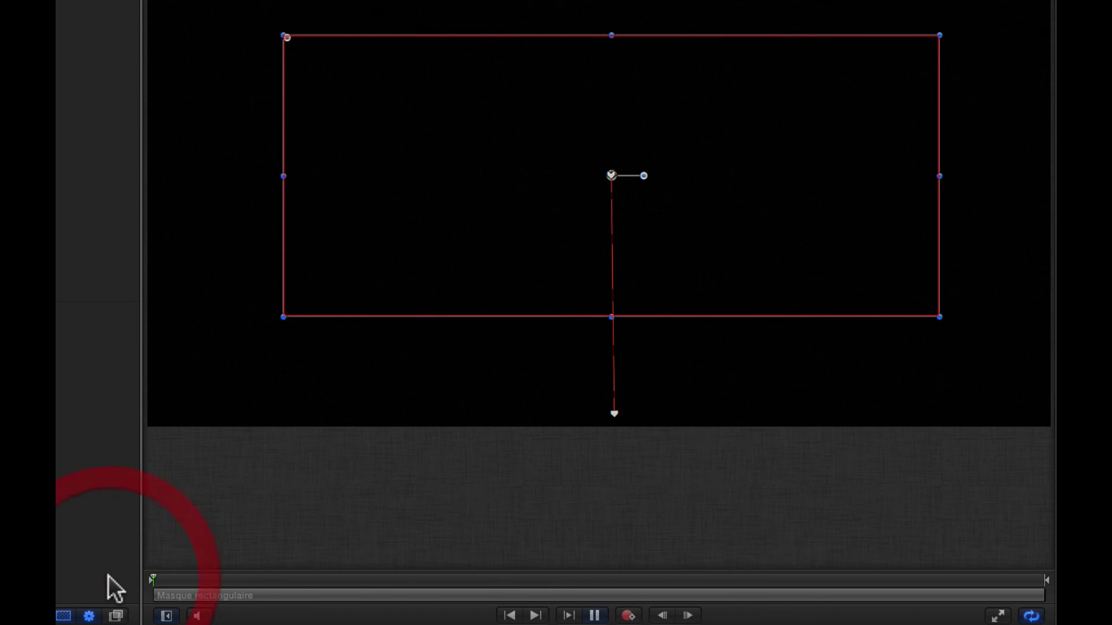
key("space")
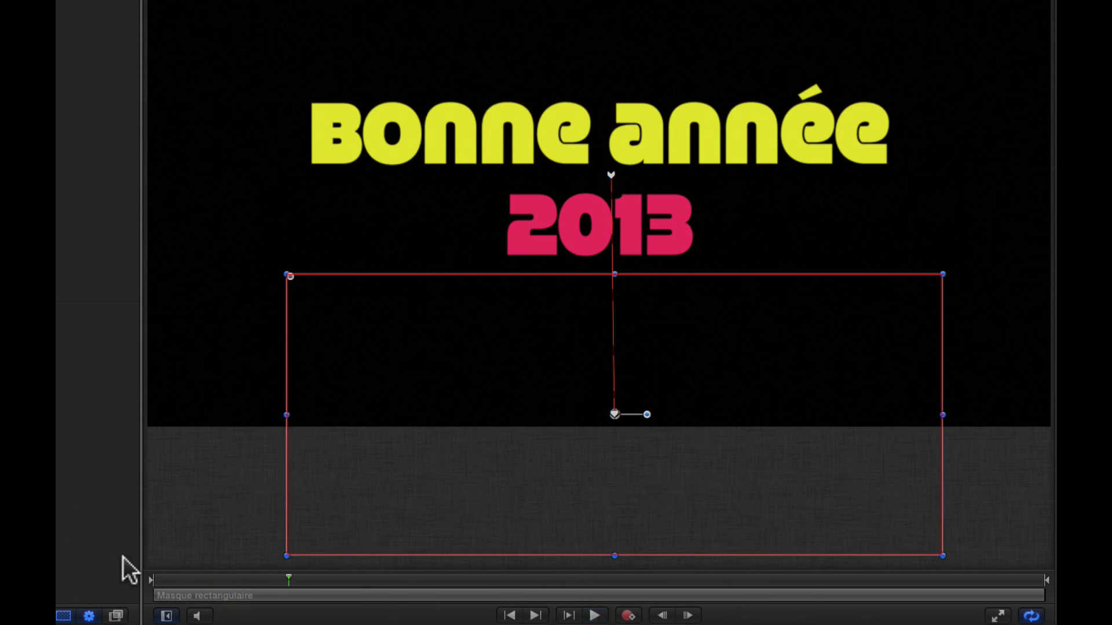
left_click(171, 517)
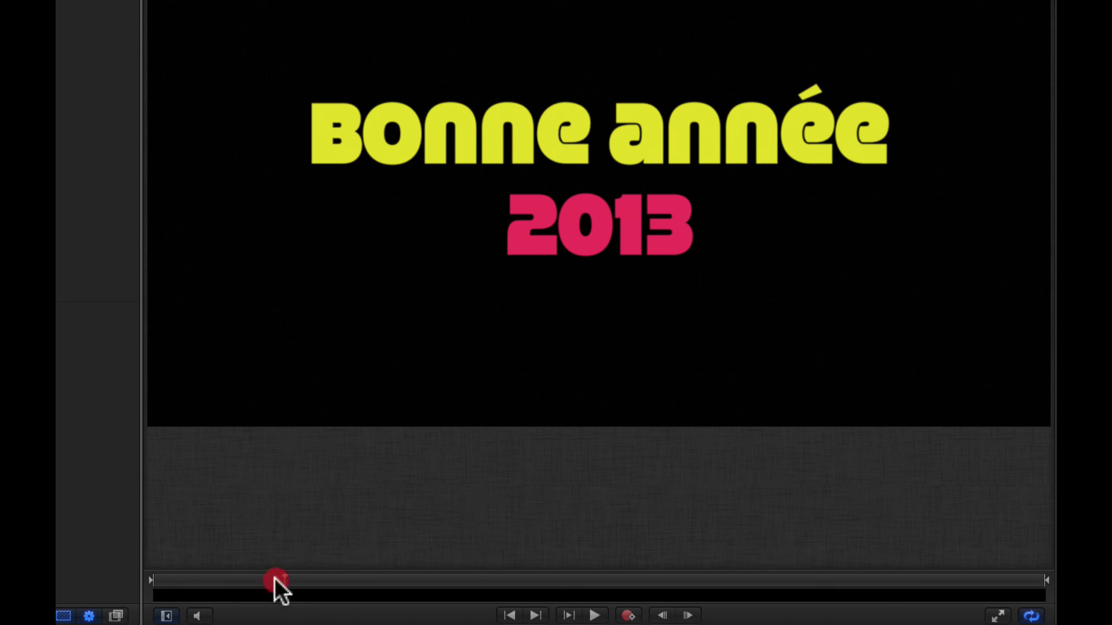
left_click_drag(275, 578, 144, 571)
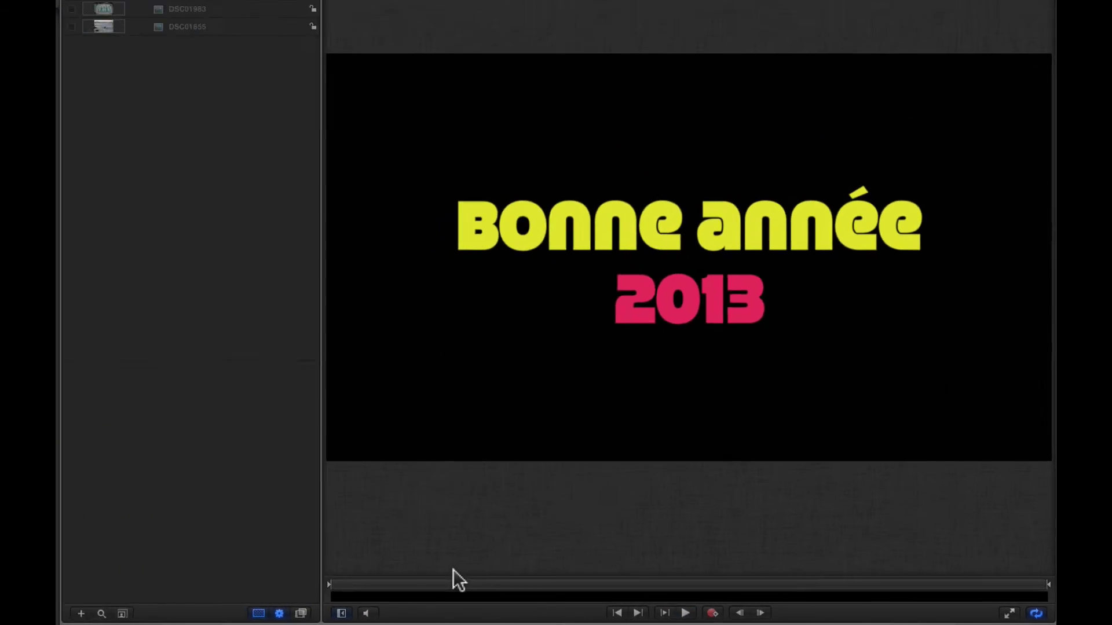
key("space")
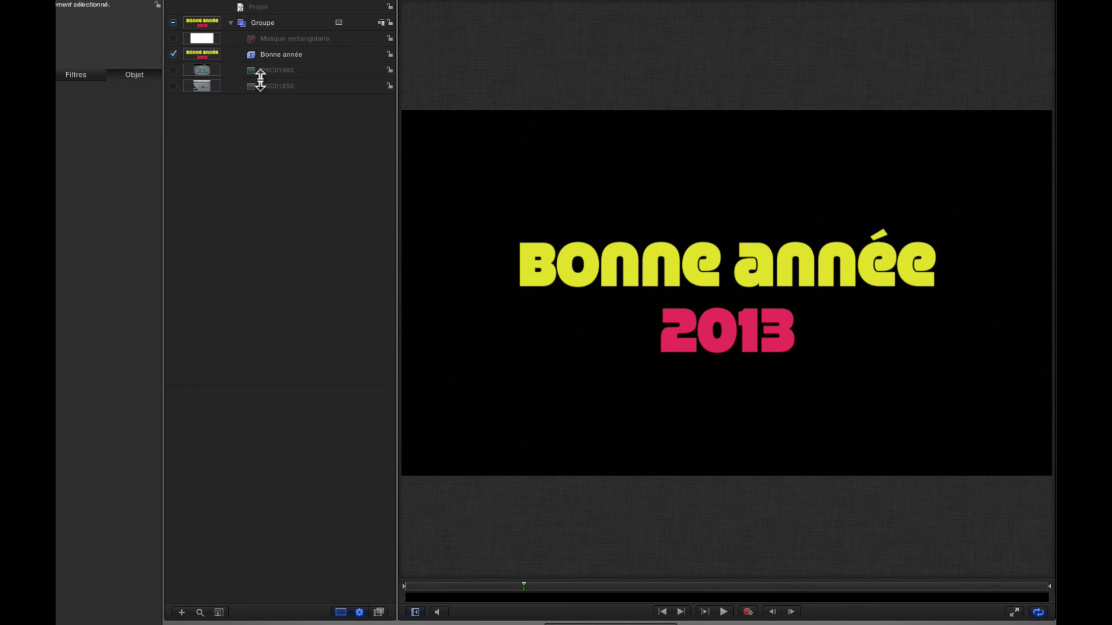
Draw a circular mask on the group and place it over the beginning of the word "Bonne"
left_click(294, 22)
left_click(380, 593)
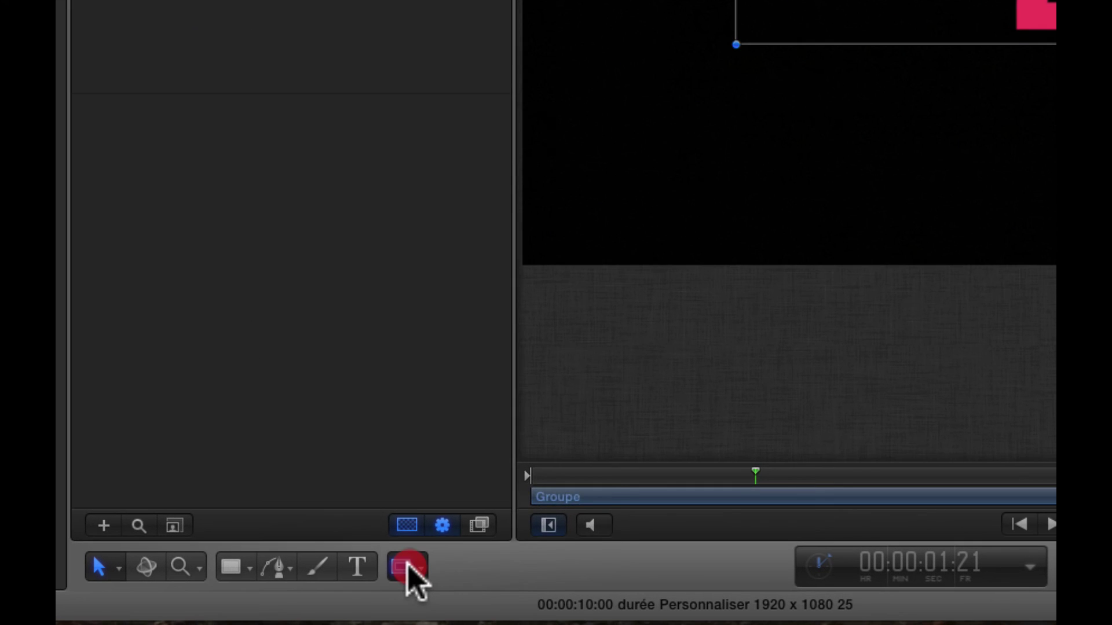
left_click(490, 412)
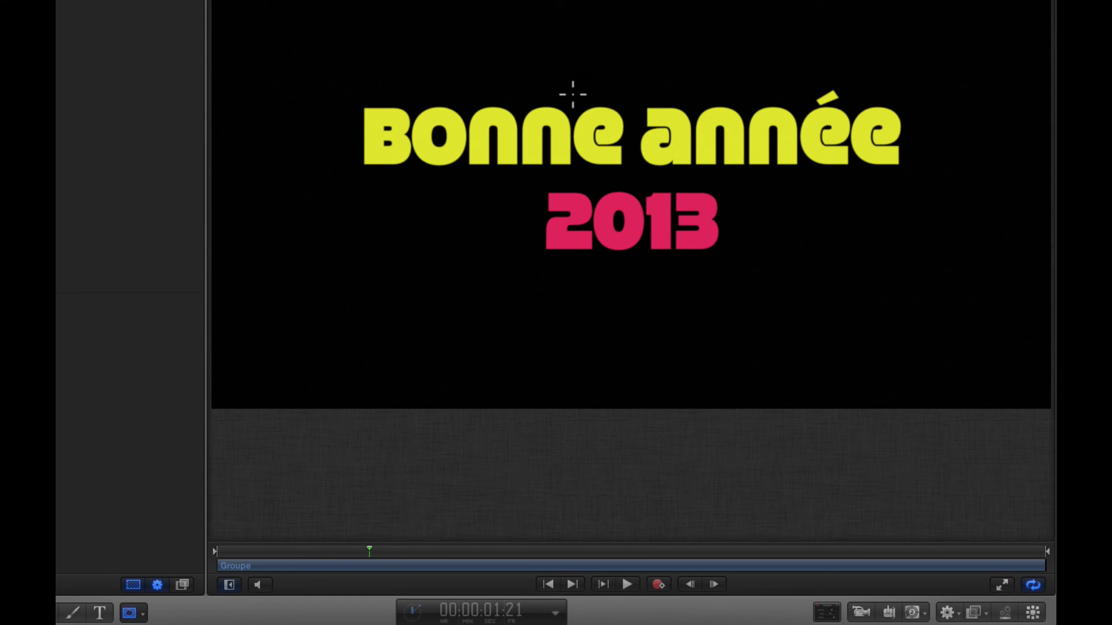
left_click_drag(572, 94, 773, 288)
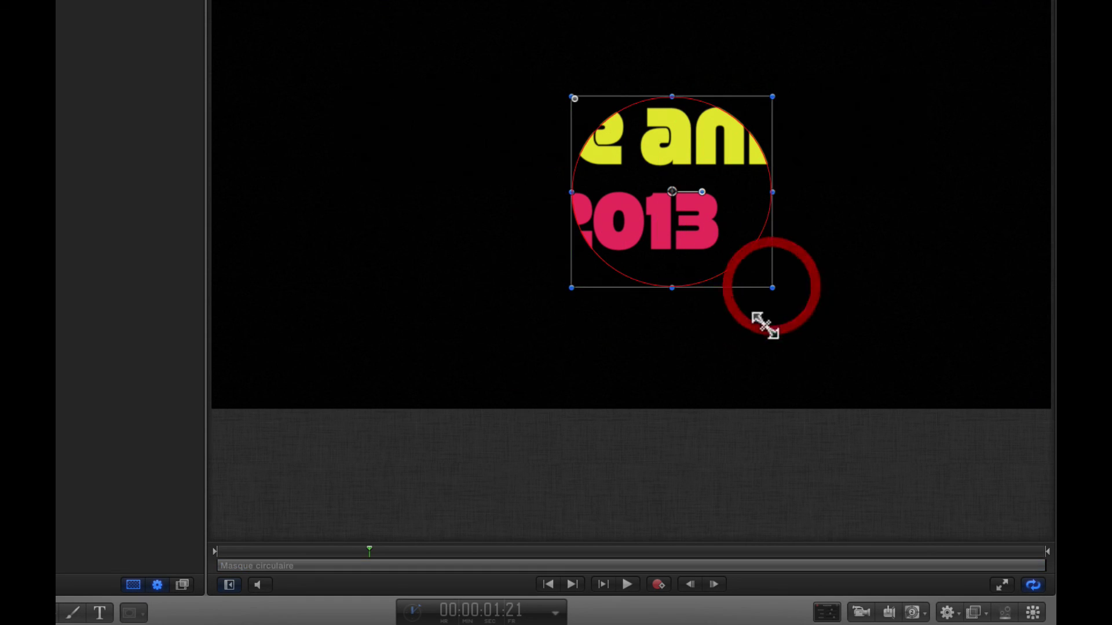
left_click_drag(671, 192, 396, 142)
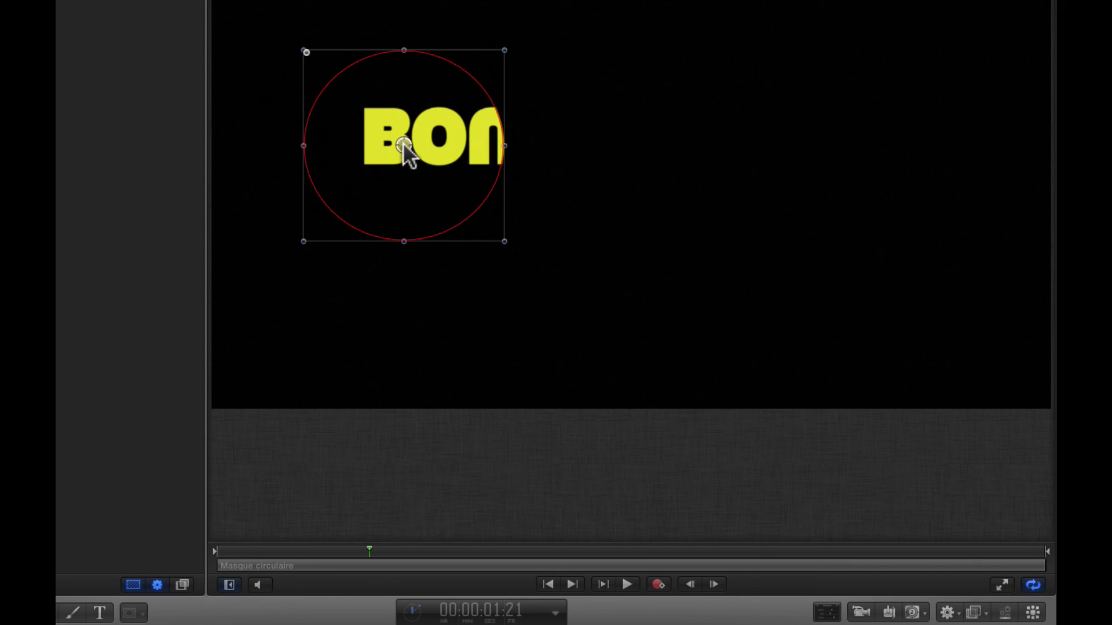
Record the circular mask moving from the start of the title at 00:00:00:00 to the end of "année" at 00:00:01:18
left_click(370, 552)
left_click(197, 552)
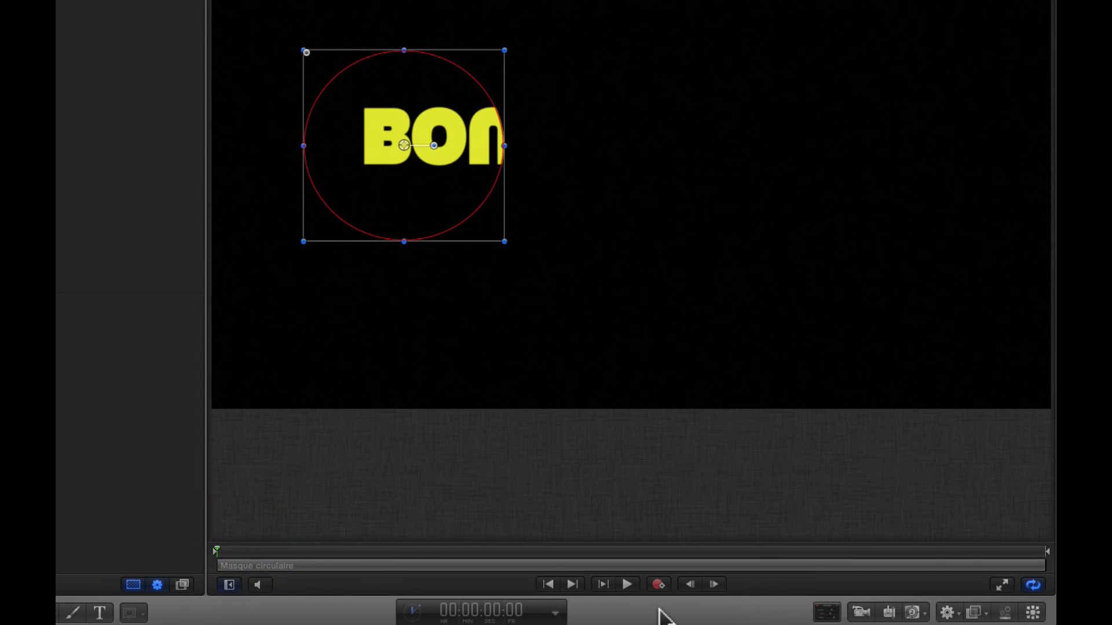
left_click(658, 585)
left_click_drag(229, 553, 359, 553)
left_click(405, 144)
left_click_drag(406, 143, 806, 143)
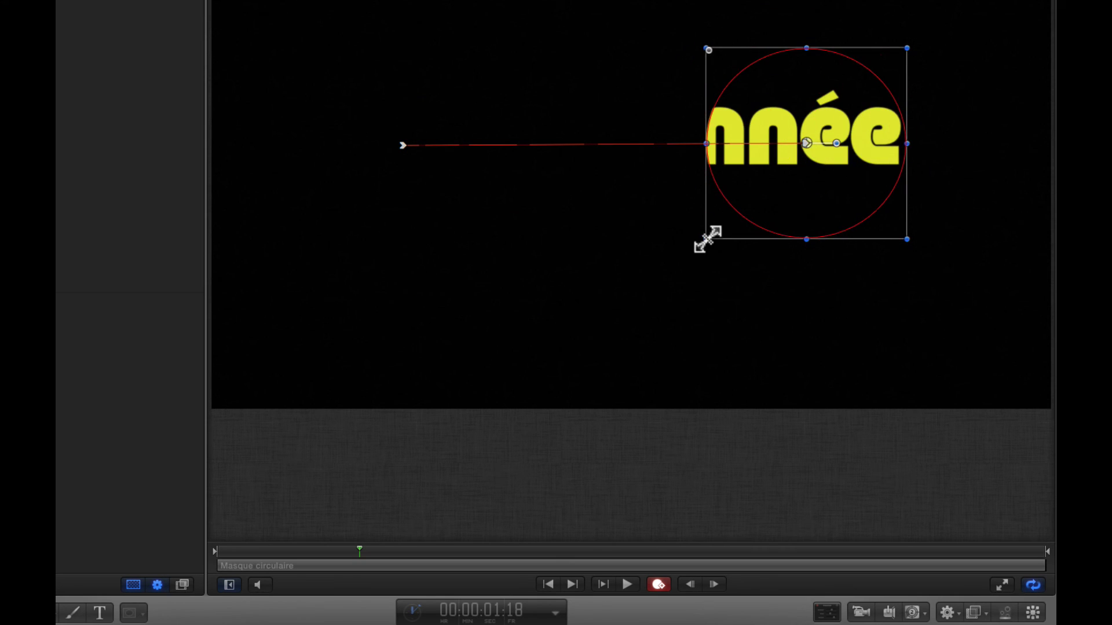
Enlarge and recenter the circular mask at 00:00:01:18 so it encloses the whole title, and stop recording
left_click_drag(707, 239, 442, 312)
left_click_drag(674, 267, 667, 172)
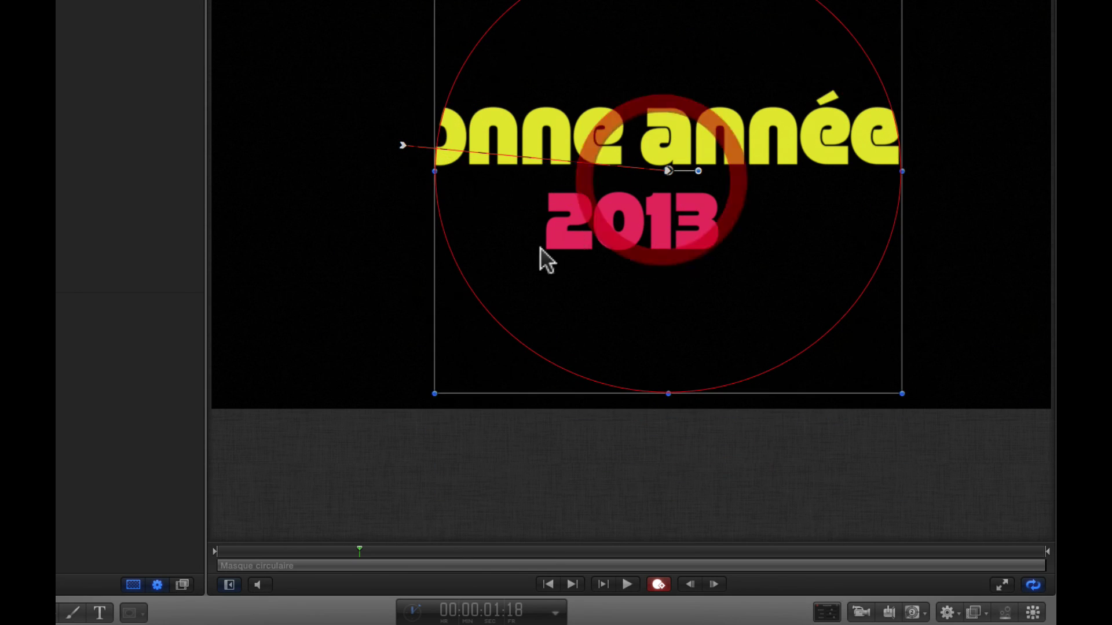
left_click_drag(427, 399, 322, 410)
left_click_drag(459, 389, 476, 305)
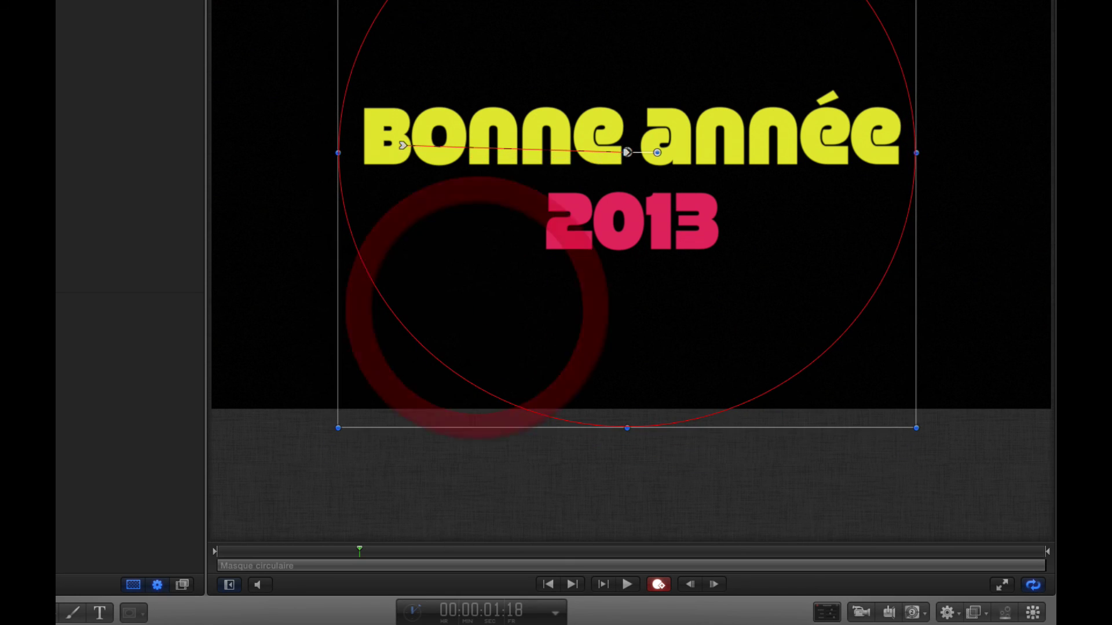
left_click(661, 580)
Play the circular mask reveal from the start with nothing selected
left_click(398, 539)
left_click_drag(401, 548, 154, 554)
key("space")
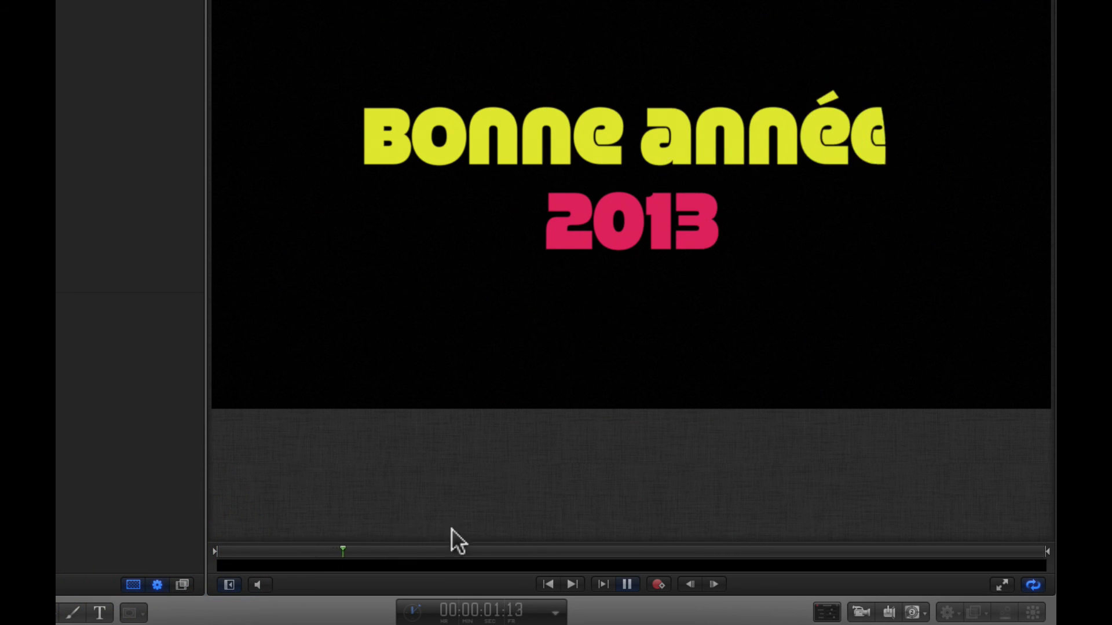
key("space")
Select the circular mask and replay its animation from the start to examine its motion path and growth
left_click(284, 31)
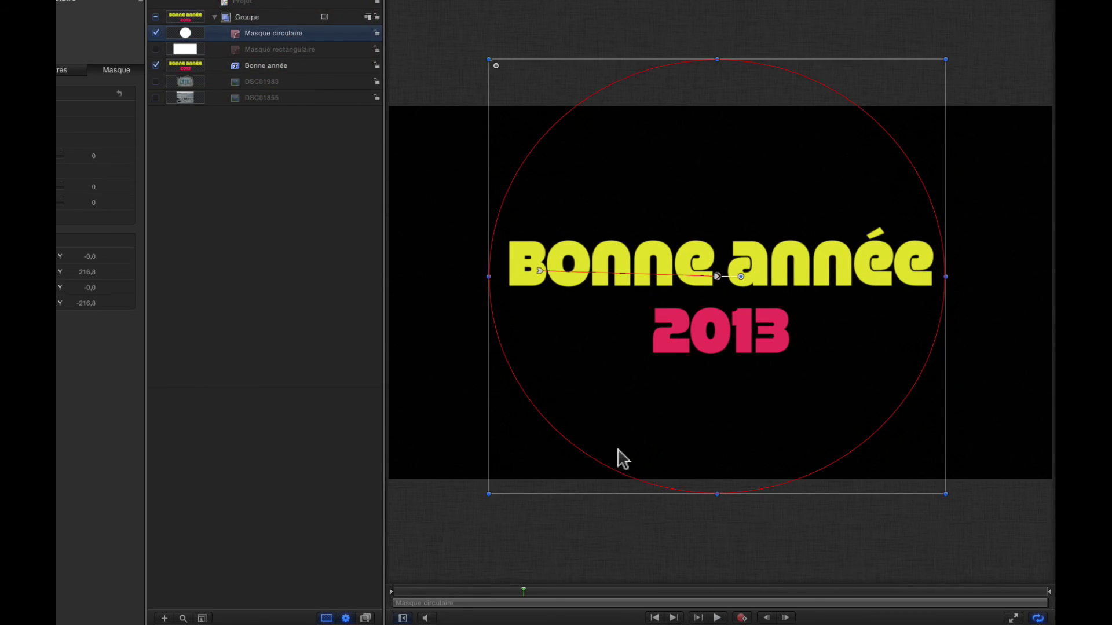
left_click_drag(510, 597, 332, 602)
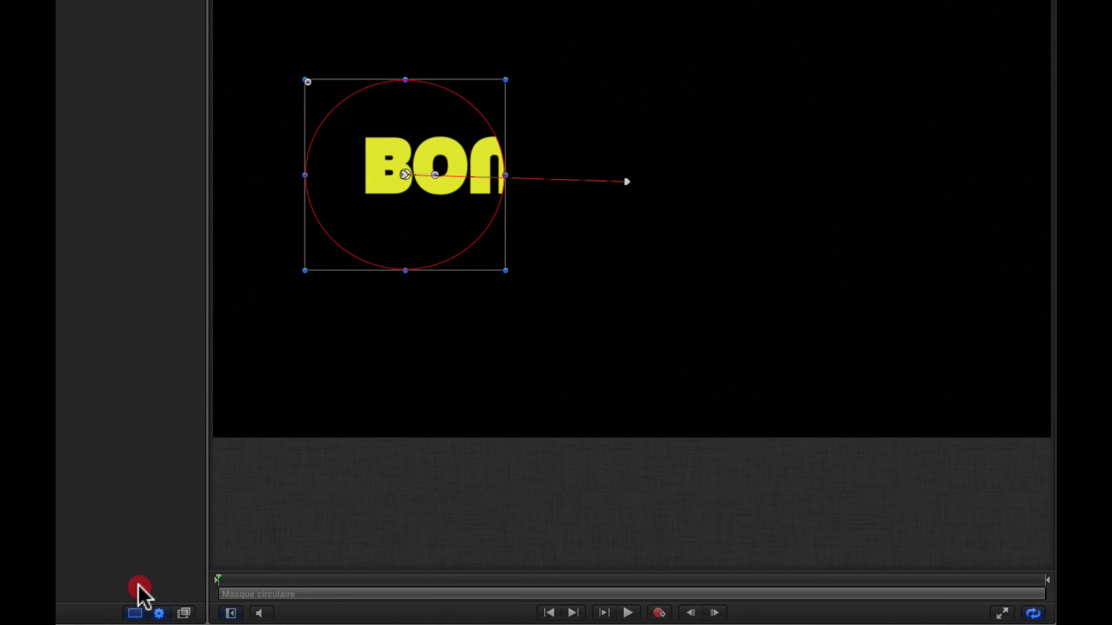
left_click(138, 584)
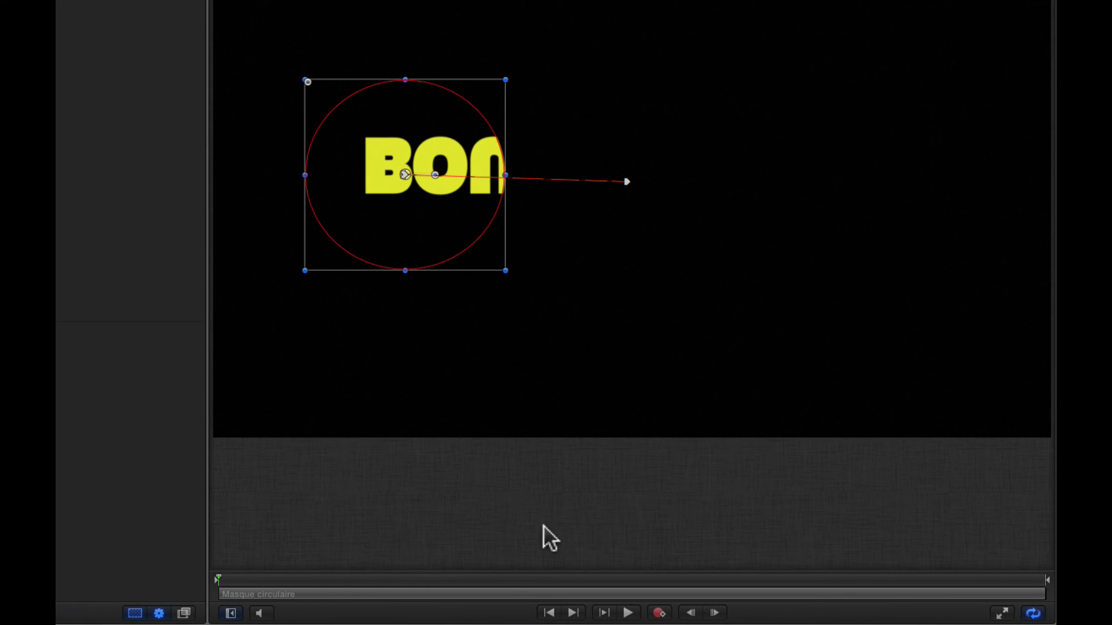
left_click(193, 575)
key("space")
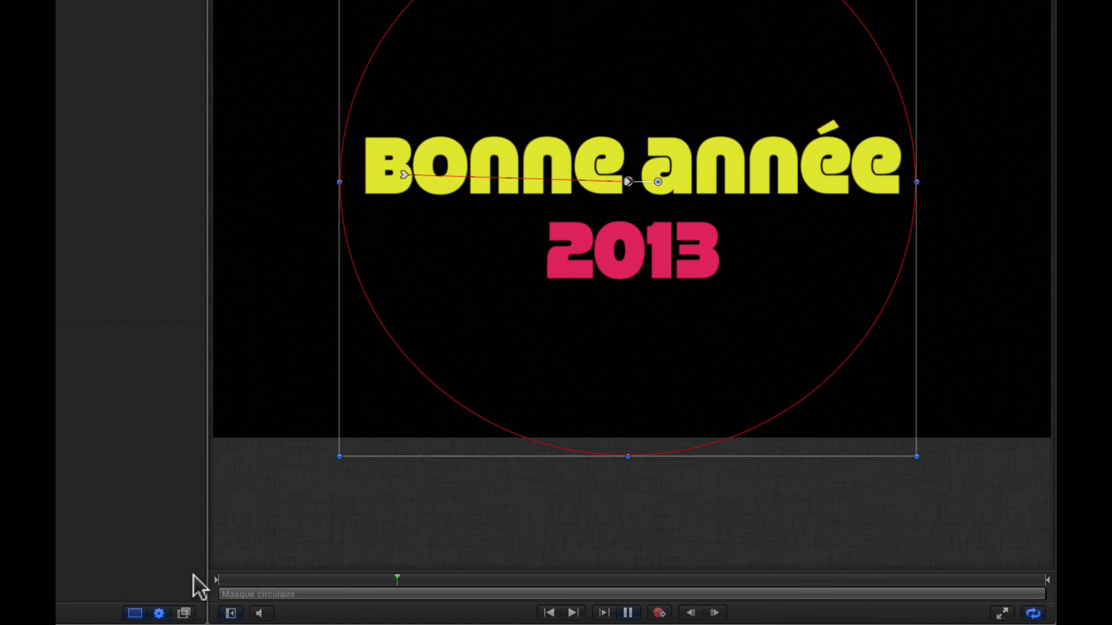
key("space")
At 00:00:00:00, shrink the circular mask and move it off the title, just before the "B" of "Bonne"
left_click_drag(398, 579, 165, 570)
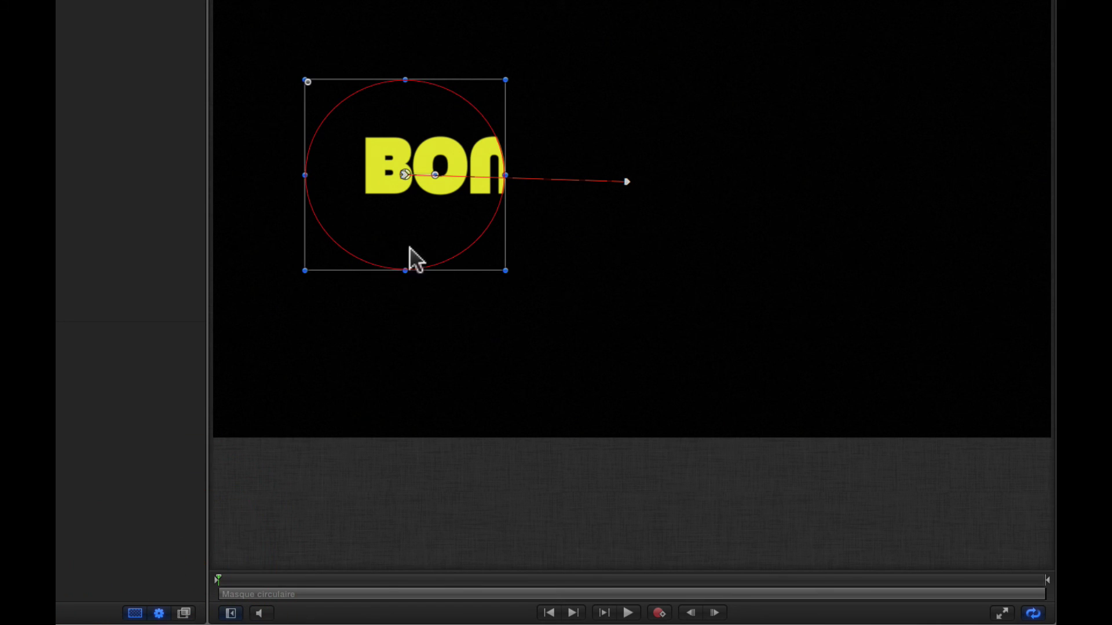
left_click_drag(506, 79, 431, 160)
left_click_drag(367, 214, 305, 179)
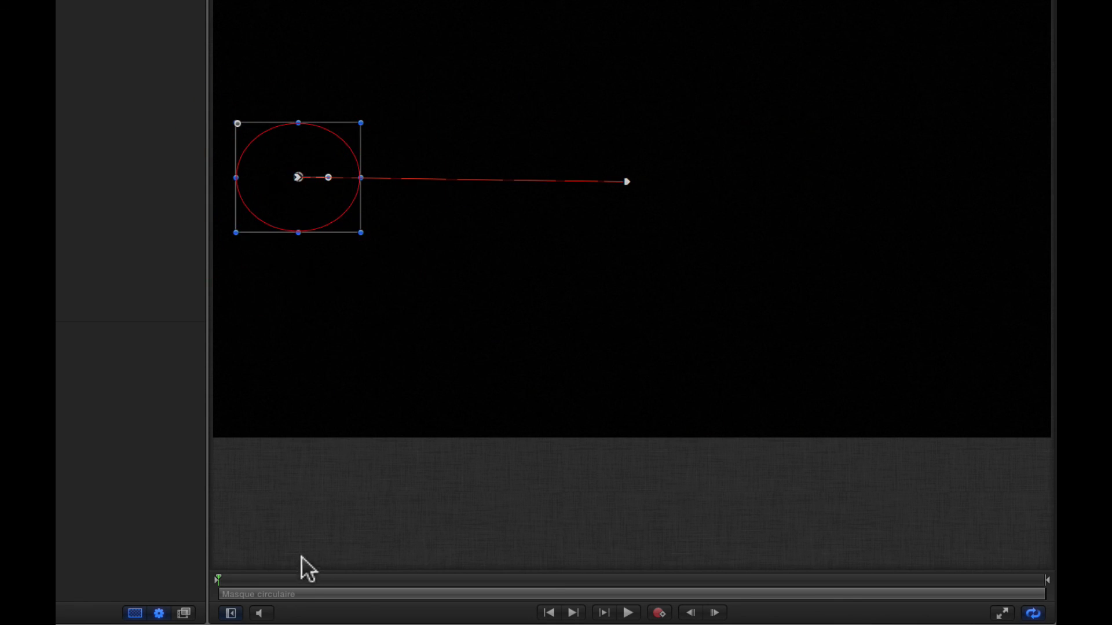
Play the adjusted circular mask animation from the start, with the mask selected and again with nothing selected
left_click_drag(205, 578, 196, 575)
key("space")
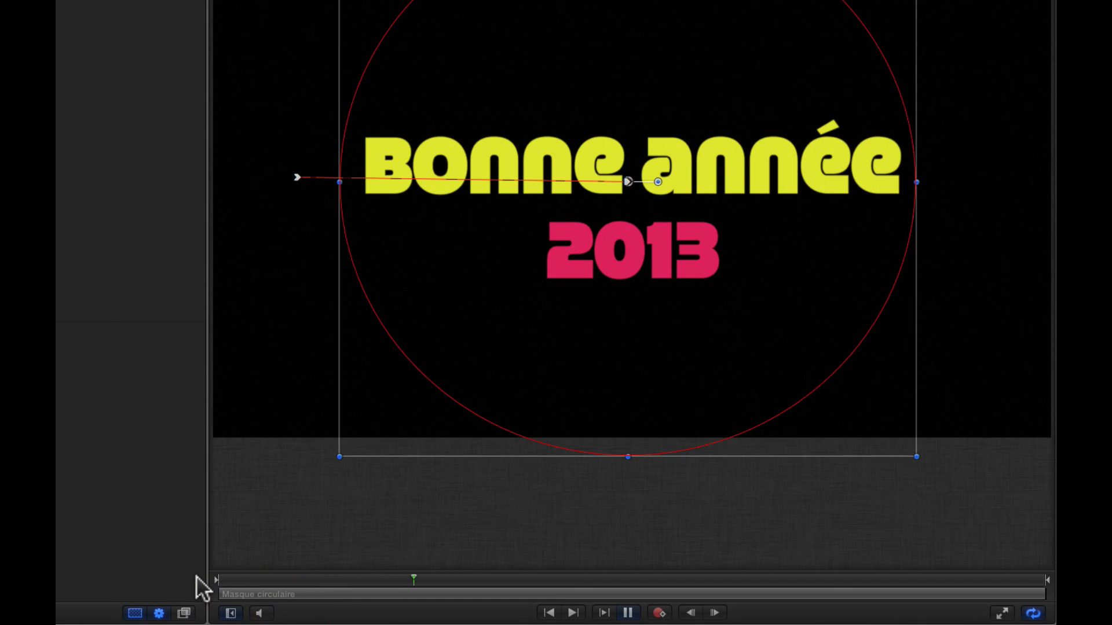
key("space")
left_click(474, 544)
key("Home")
left_click(99, 603)
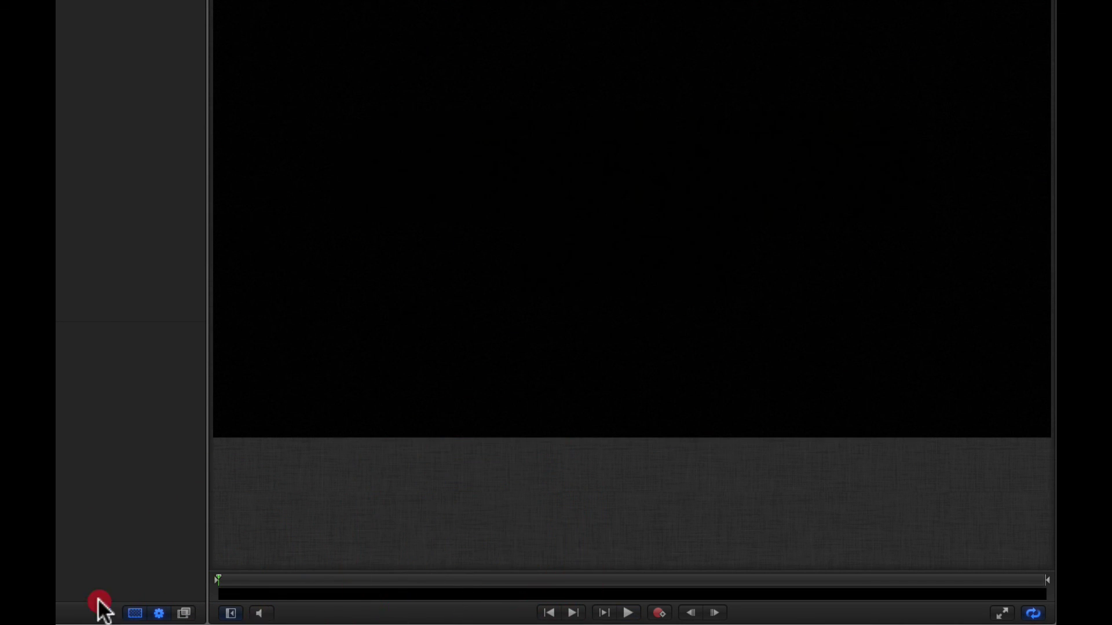
key("space")
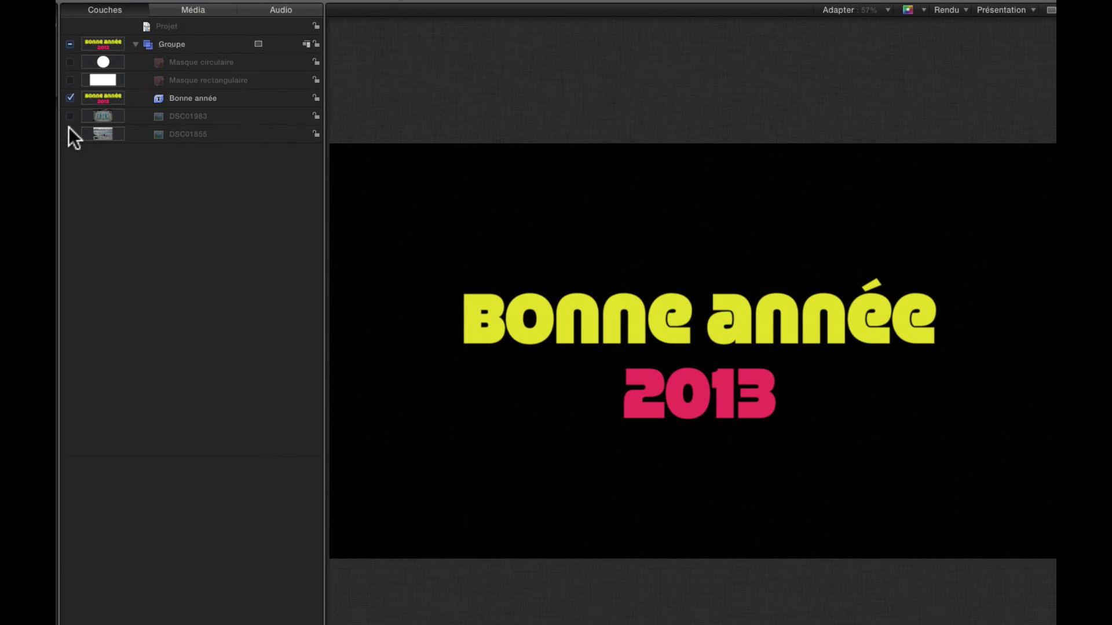
Show the DSC01855 photo, then draw a freehand mask around its sky along the skyline, closed above the frame, and invert it
left_click(70, 133)
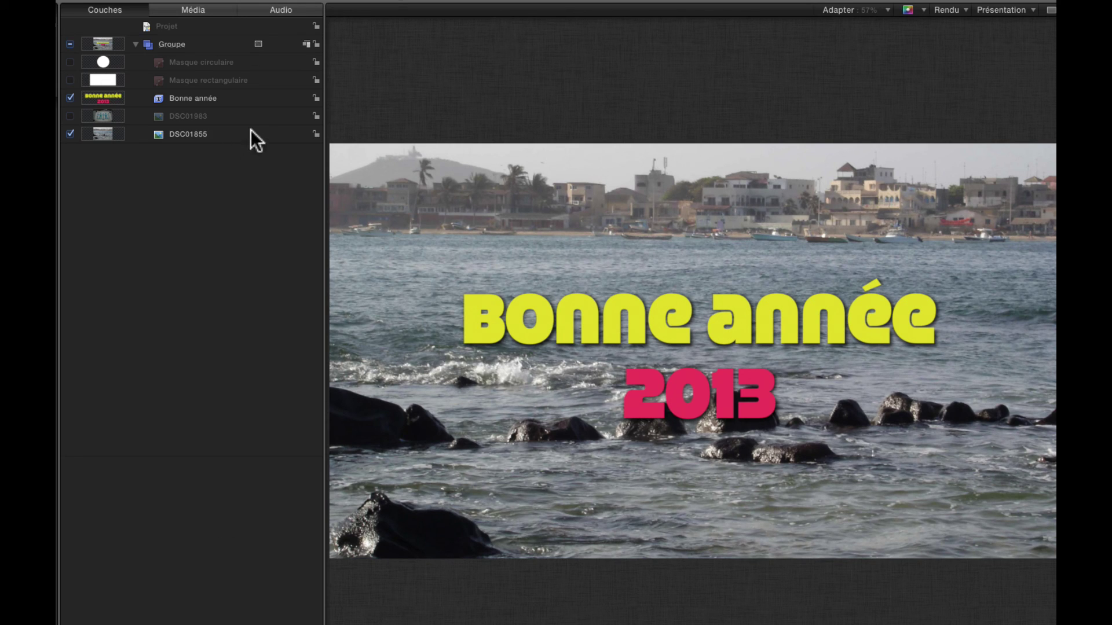
left_click(218, 134)
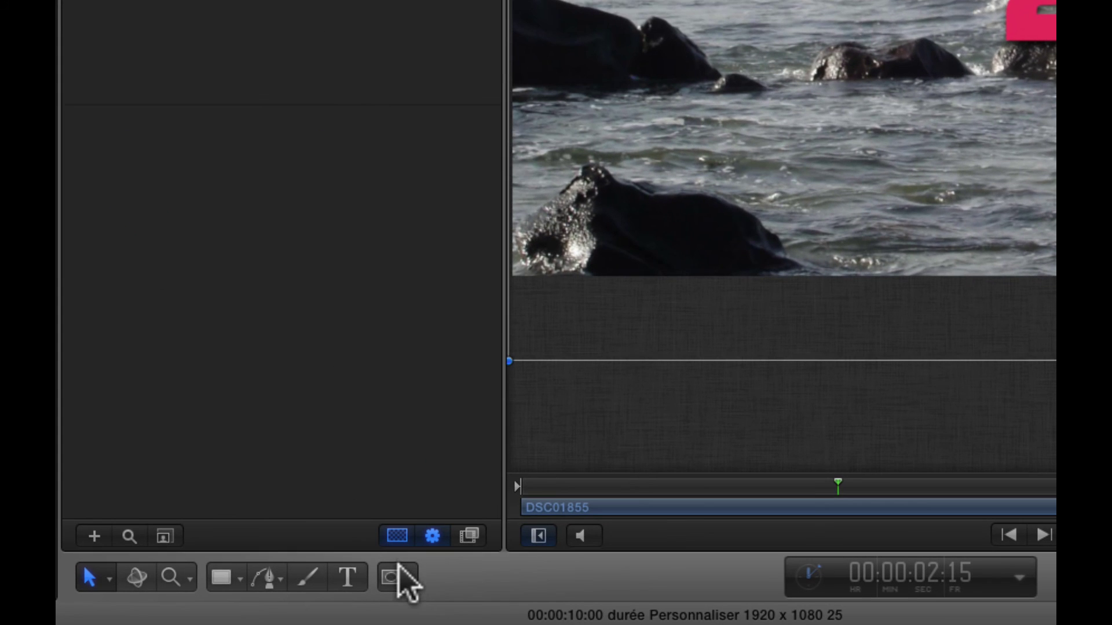
left_click_drag(398, 578, 471, 471)
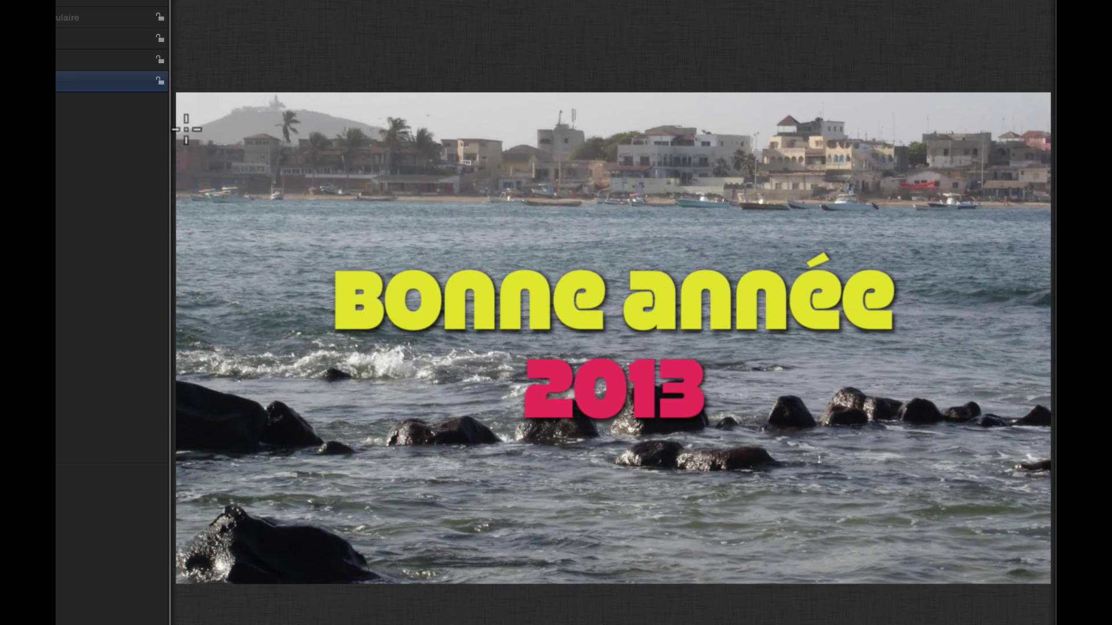
mouse_move(175, 136)
left_mouse_down()
mouse_move(270, 106)
mouse_move(438, 142)
mouse_move(500, 139)
mouse_move(506, 151)
mouse_move(537, 149)
mouse_move(538, 129)
mouse_move(559, 123)
mouse_move(583, 139)
mouse_move(704, 128)
mouse_move(752, 136)
mouse_move(752, 154)
mouse_move(791, 114)
mouse_move(909, 150)
mouse_move(923, 135)
mouse_move(998, 141)
mouse_move(1049, 124)
mouse_move(1038, 68)
left_mouse_up()
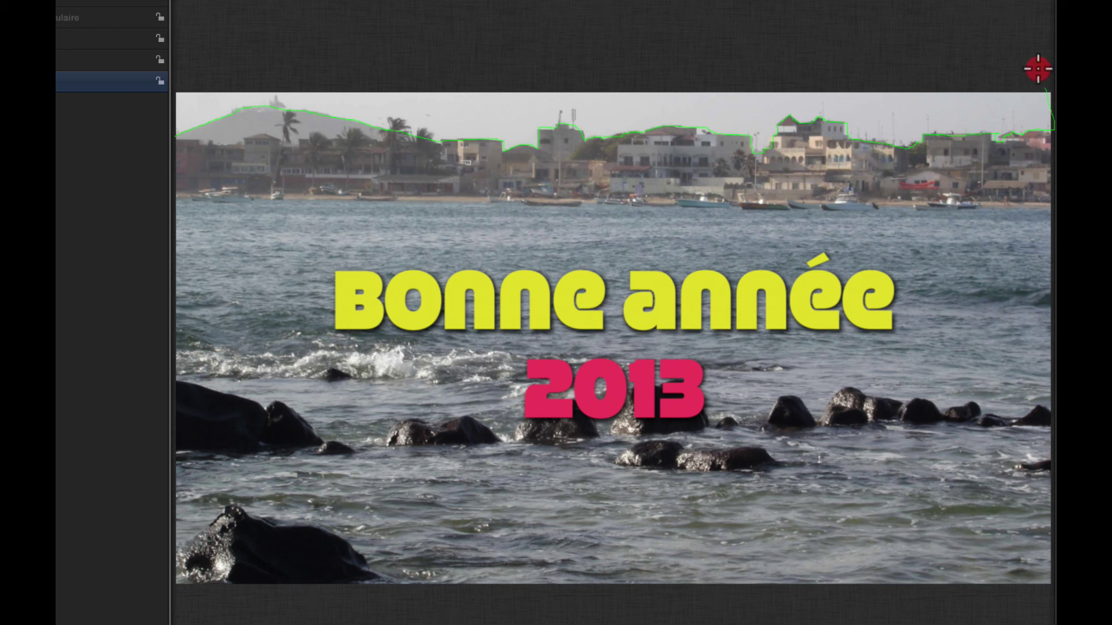
mouse_move(866, 36)
left_mouse_down()
mouse_move(529, 15)
mouse_move(370, 39)
left_mouse_up()
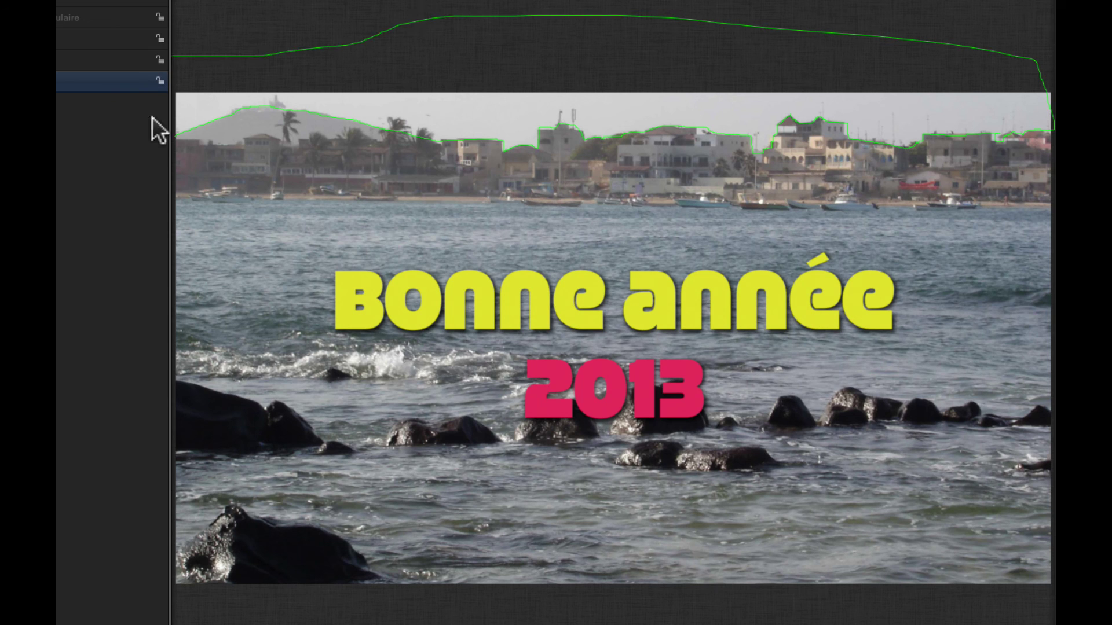
left_click(173, 137)
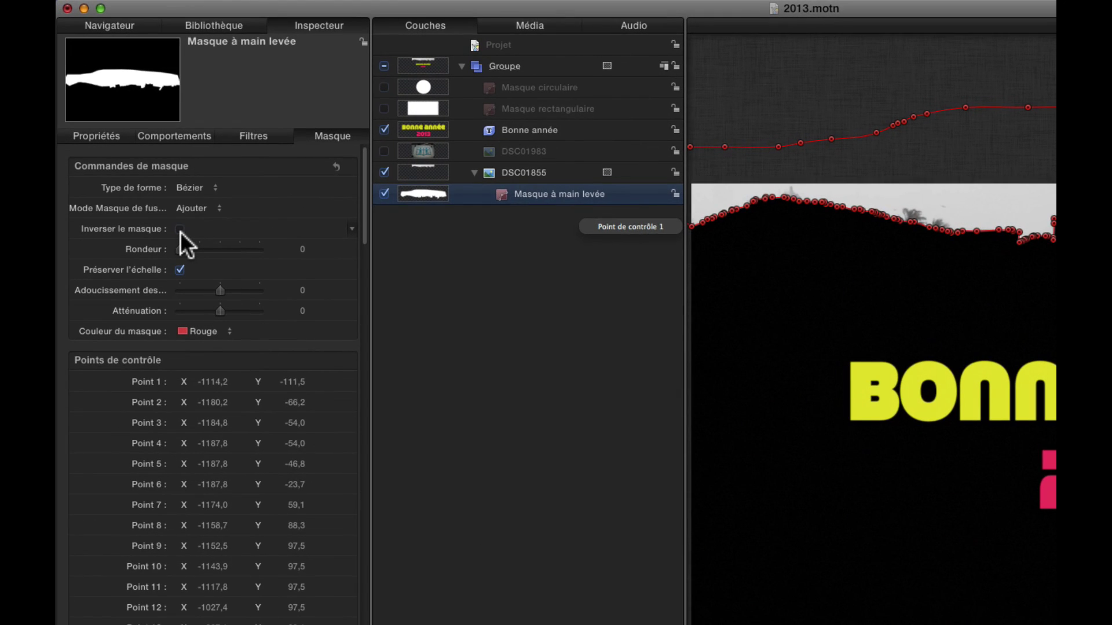
left_click(179, 229)
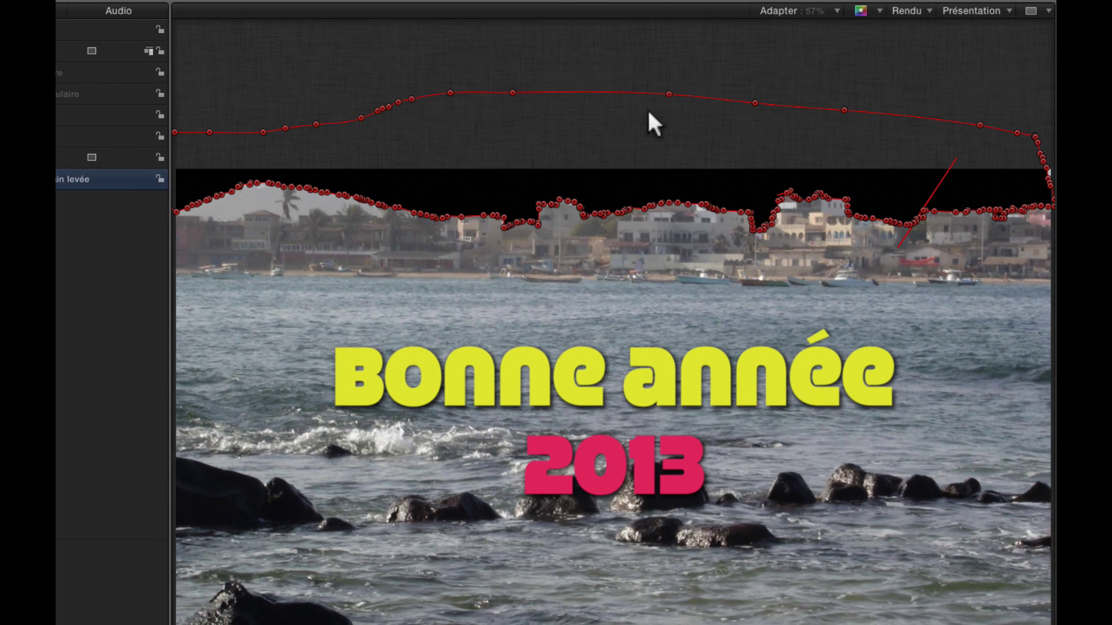
At 400% zoom, delete two stray mask points on the hill's slope and lower the point near the pale building's roof corner
left_click(834, 11)
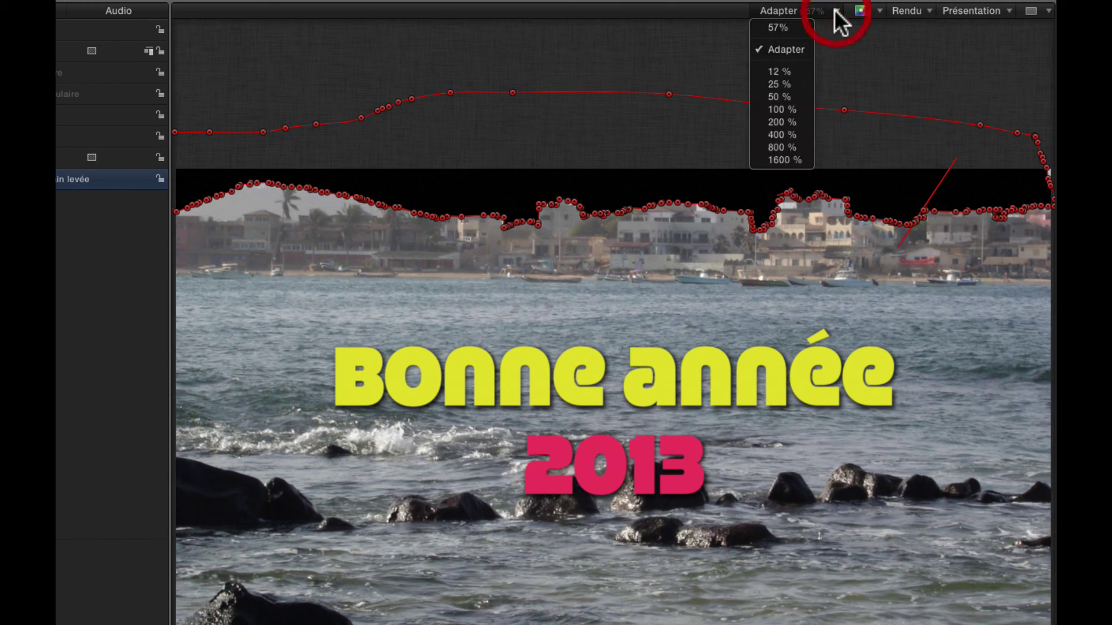
left_click(792, 137)
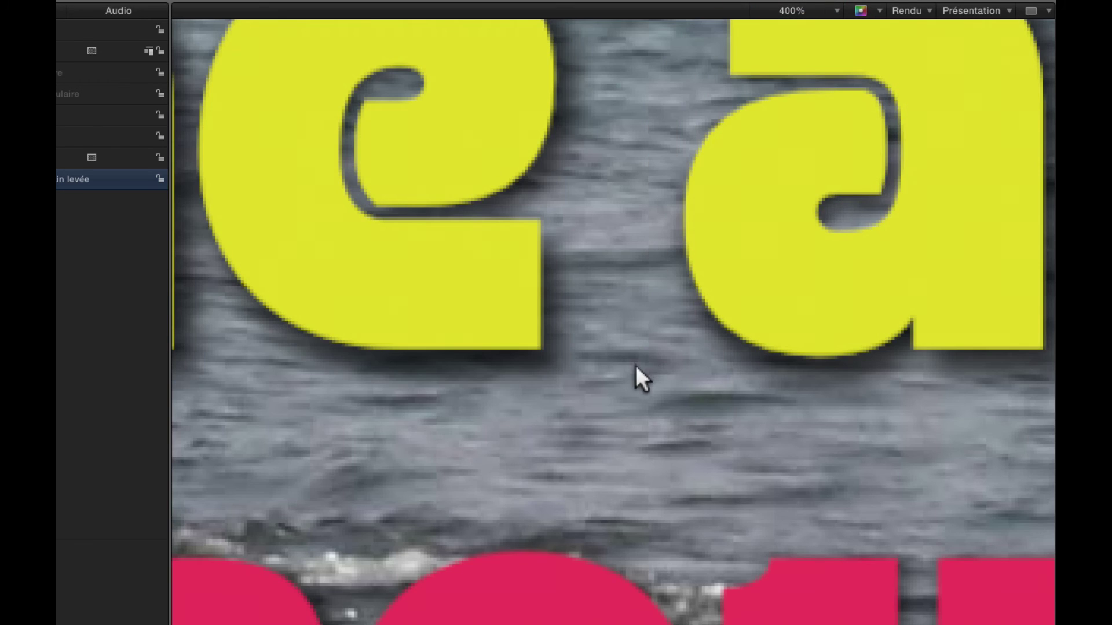
scroll(635, 364, "up", 20)
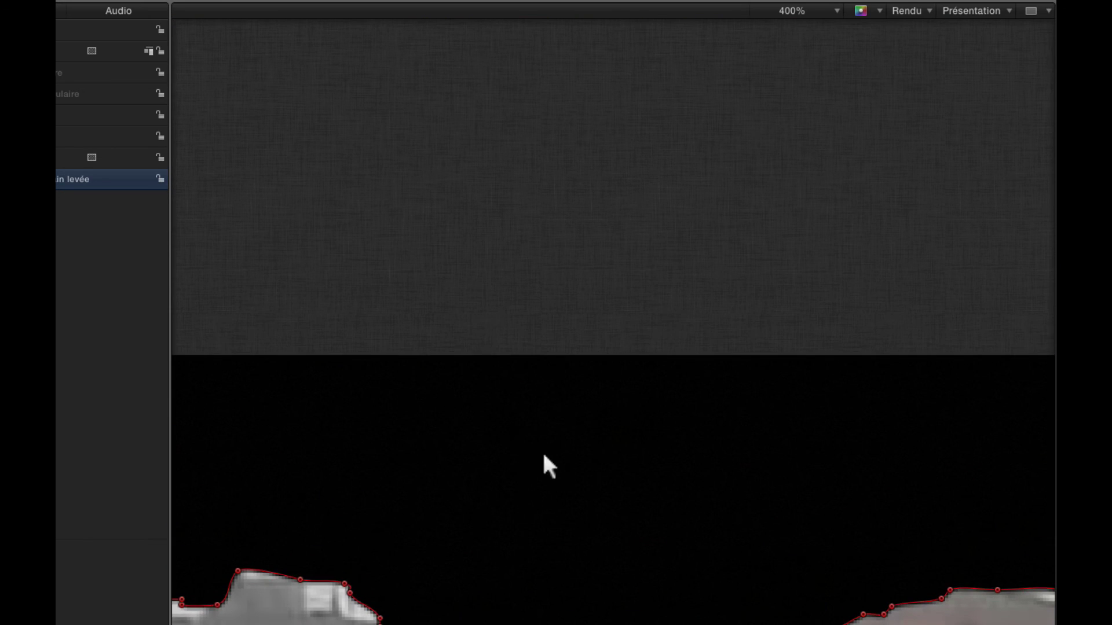
scroll(544, 456, "down", 10)
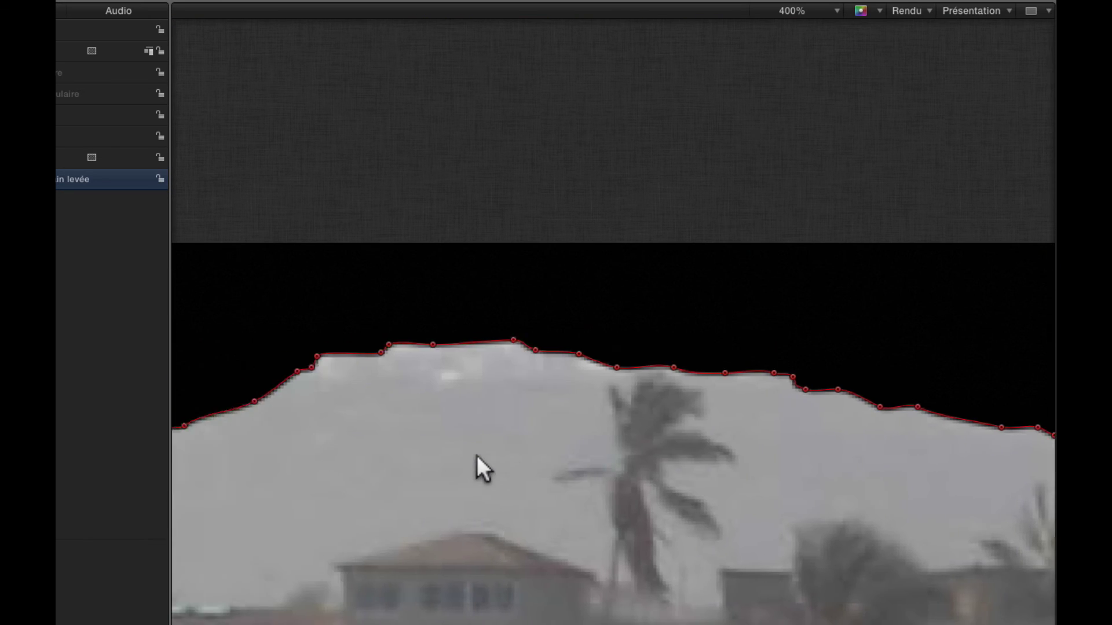
scroll(477, 456, "left", 15)
scroll(467, 456, "right", 10)
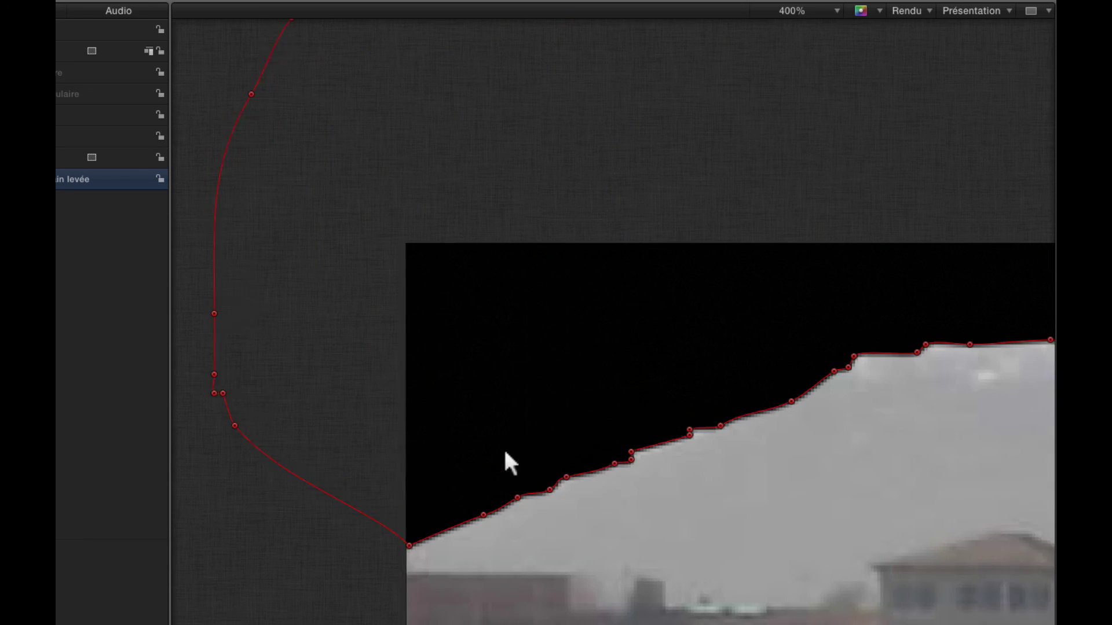
scroll(505, 453, "right", 20)
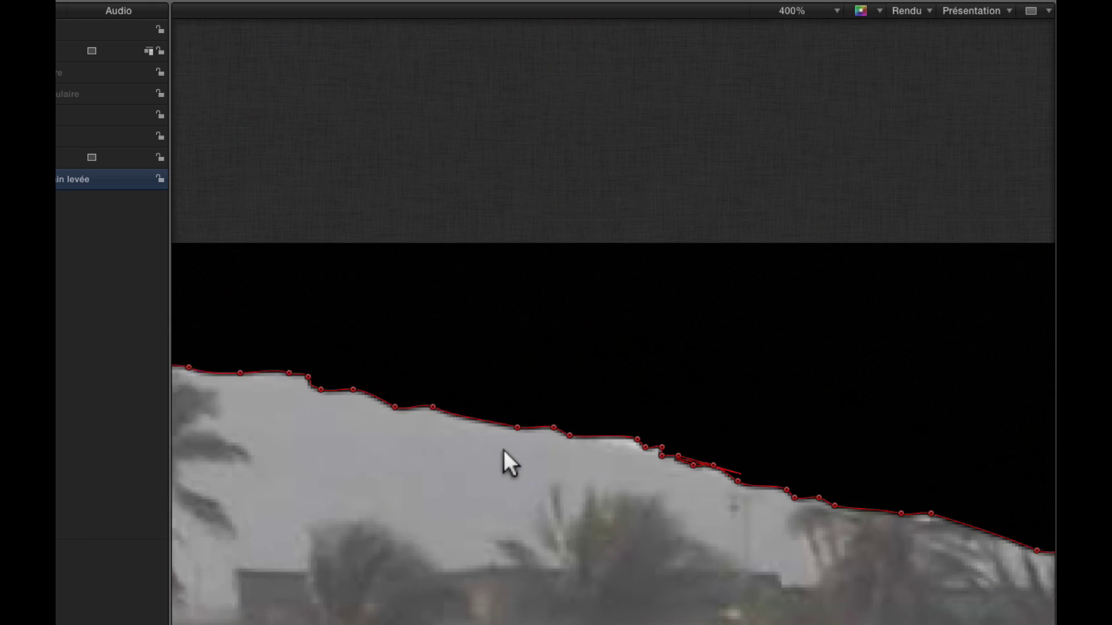
scroll(502, 450, "right", 15)
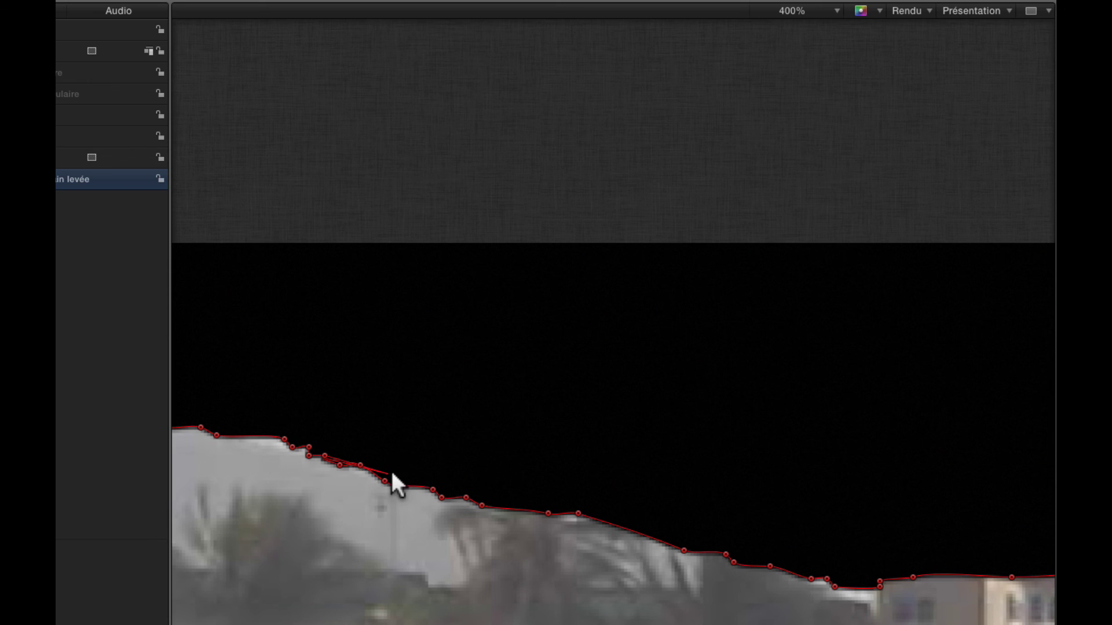
right_click(325, 455)
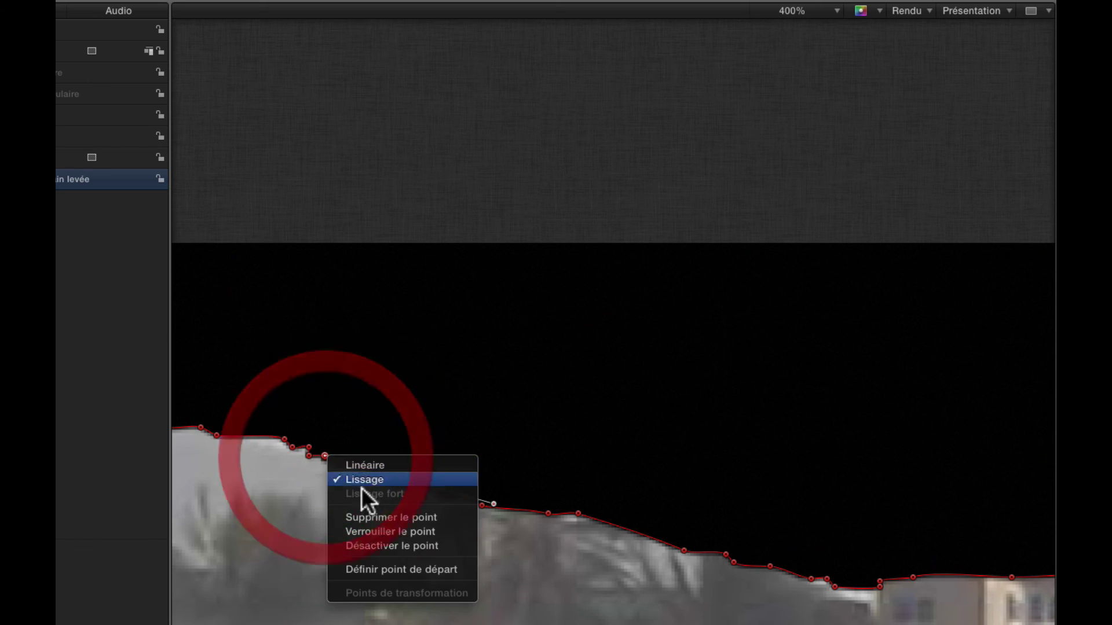
left_click(377, 512)
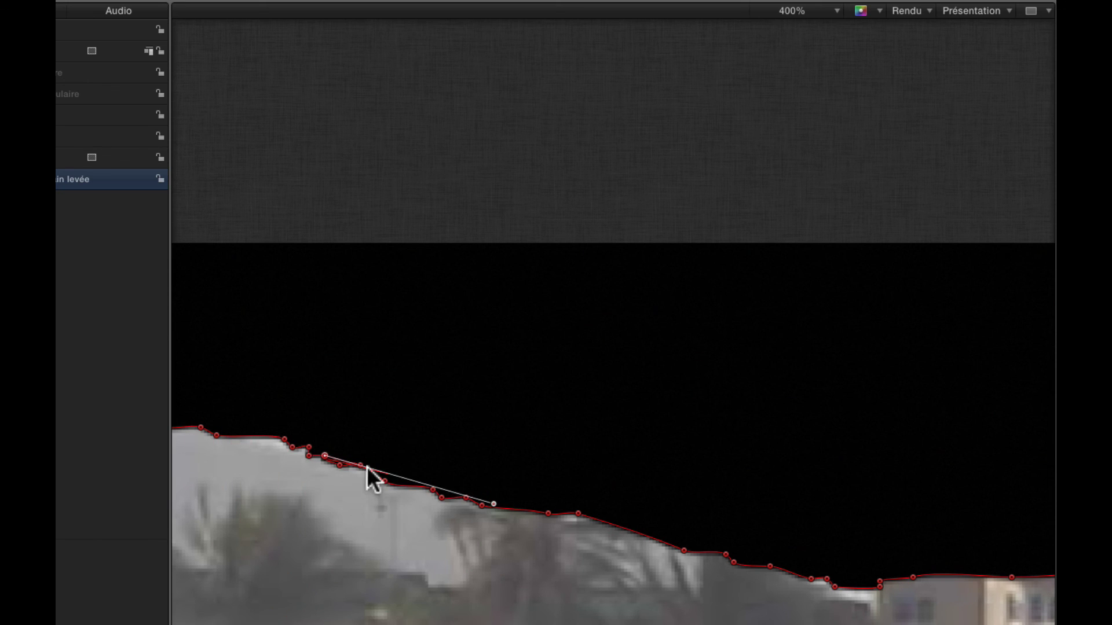
right_click(309, 448)
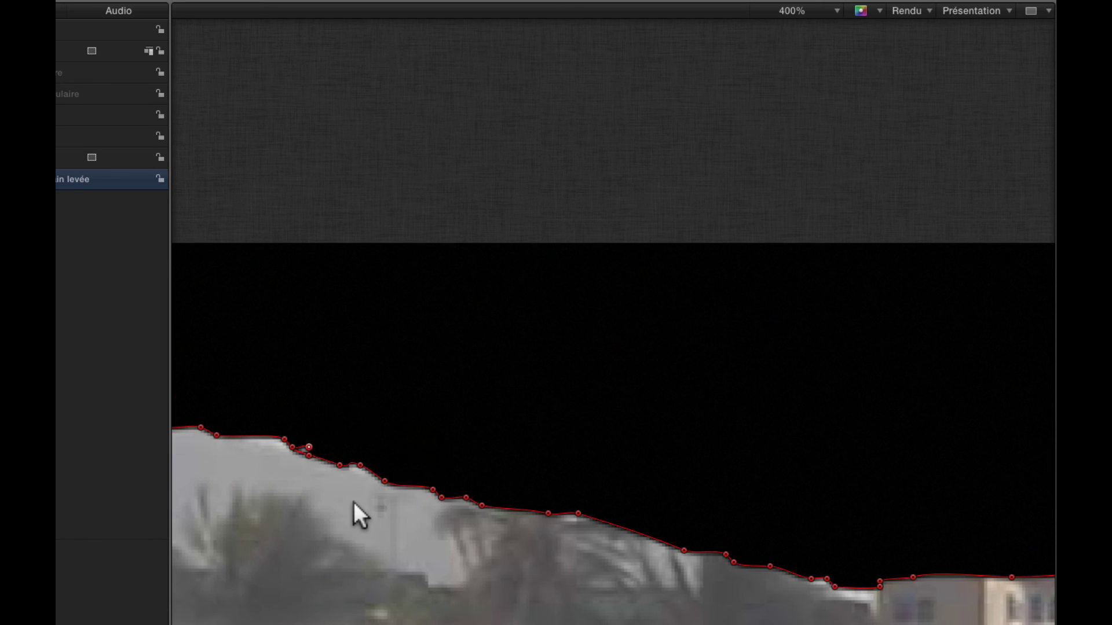
key("Delete")
scroll(730, 500, "right", 10)
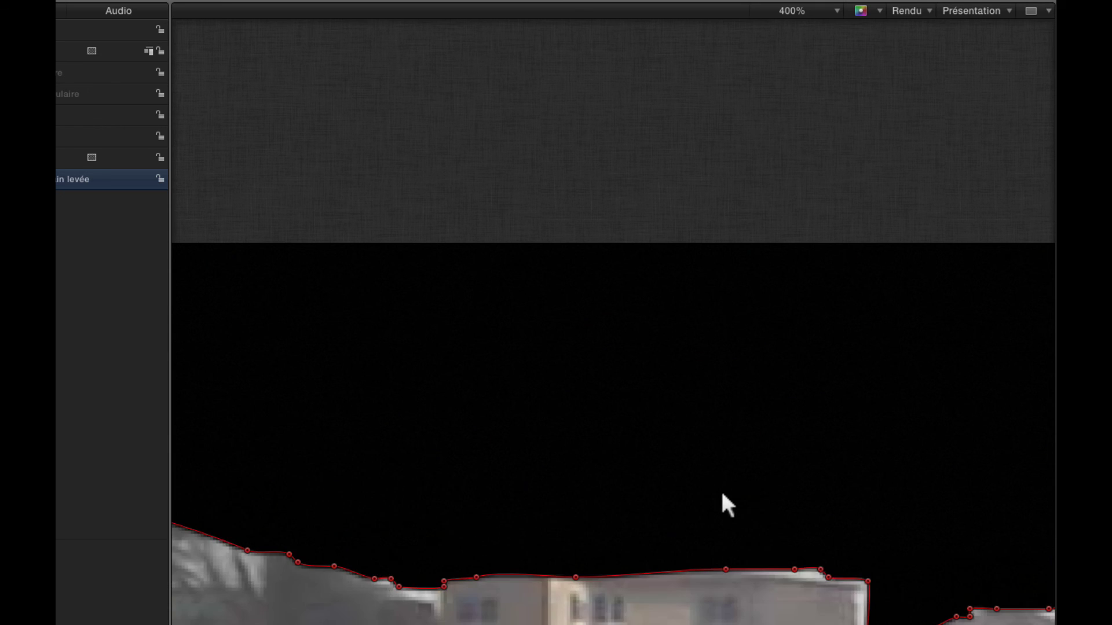
left_click(821, 568)
Delete the two stray mask points at the tip of the pointed roof
scroll(888, 594, "right", 8)
scroll(885, 534, "right", 7)
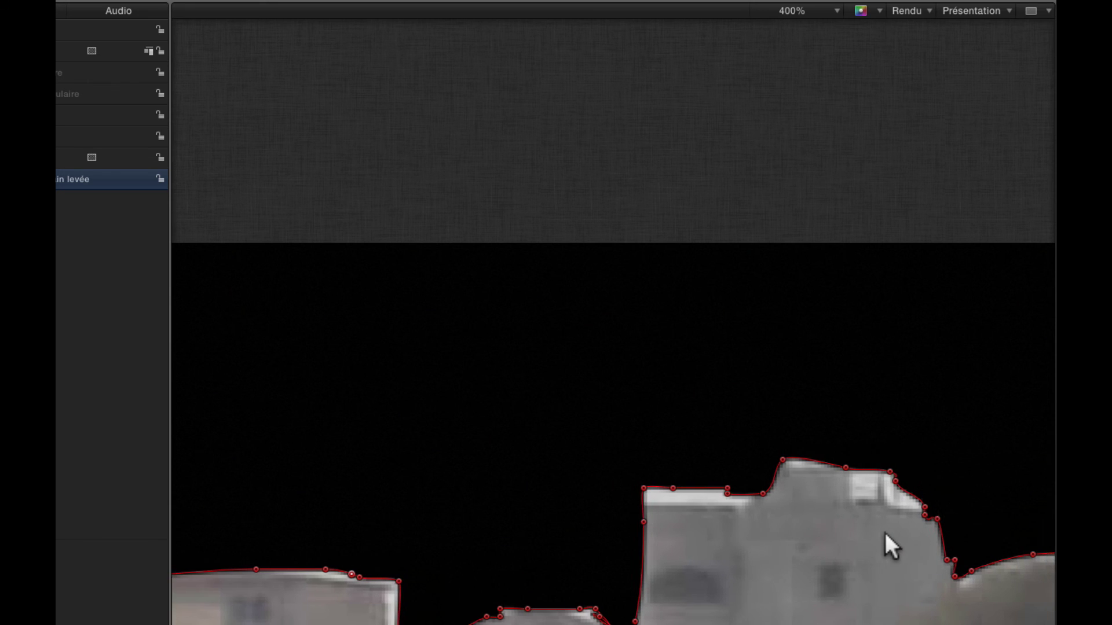
scroll(894, 496, "right", 12)
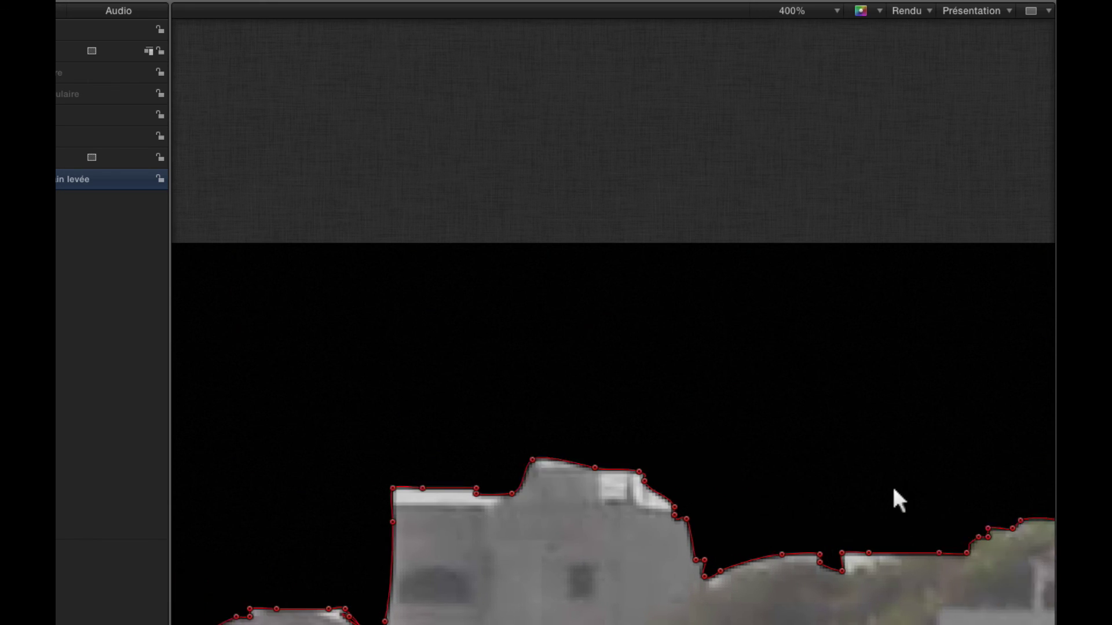
scroll(856, 476, "right", 15)
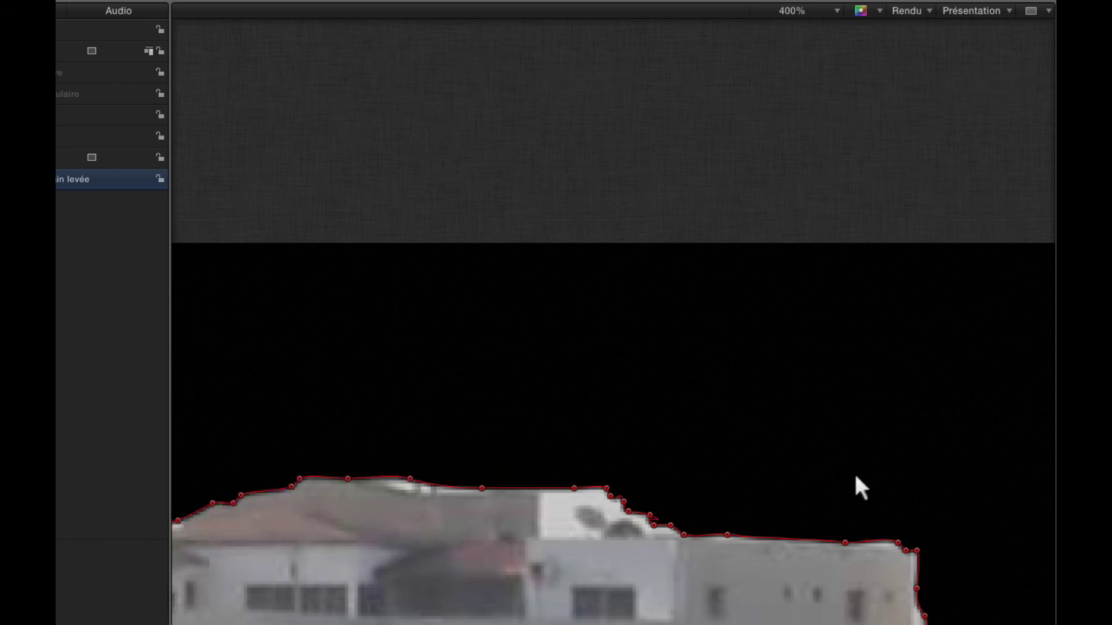
scroll(856, 477, "right", 5)
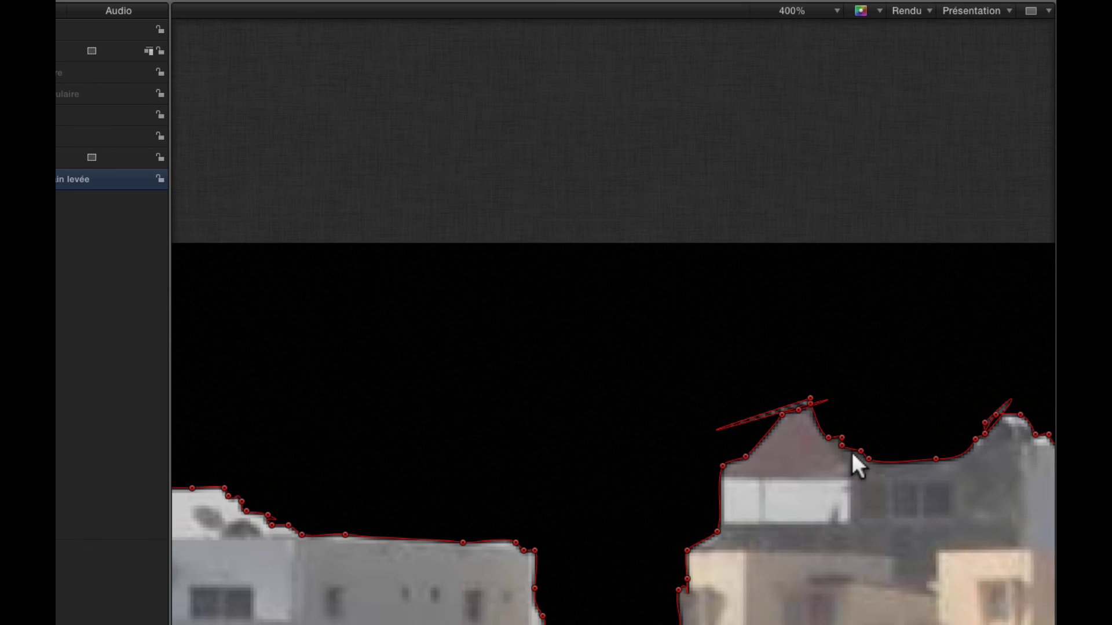
right_click(809, 398)
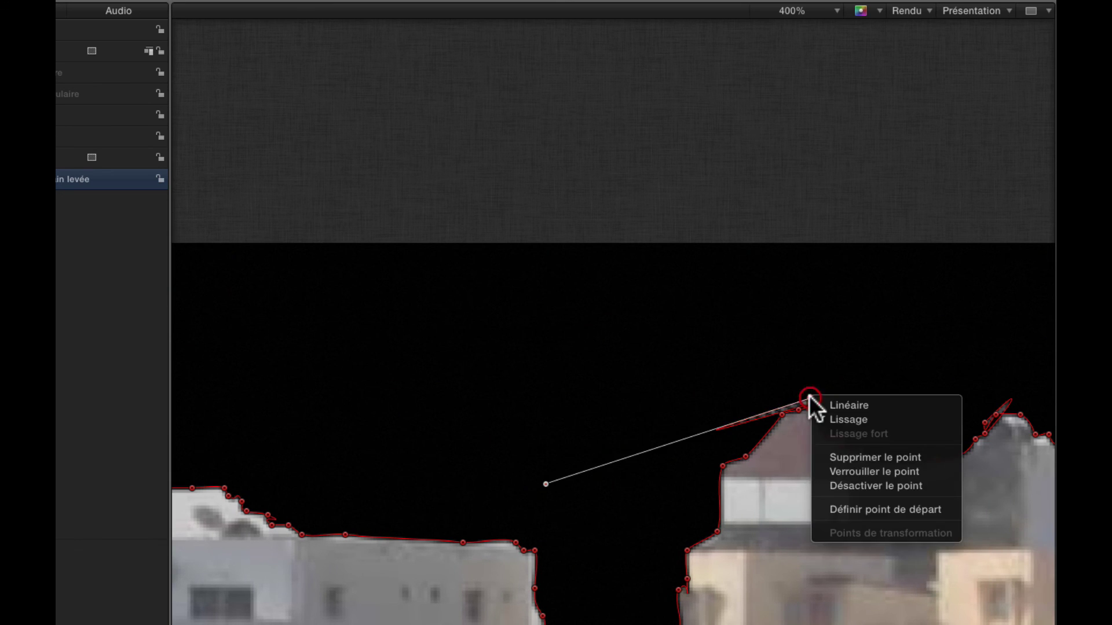
left_click(829, 458)
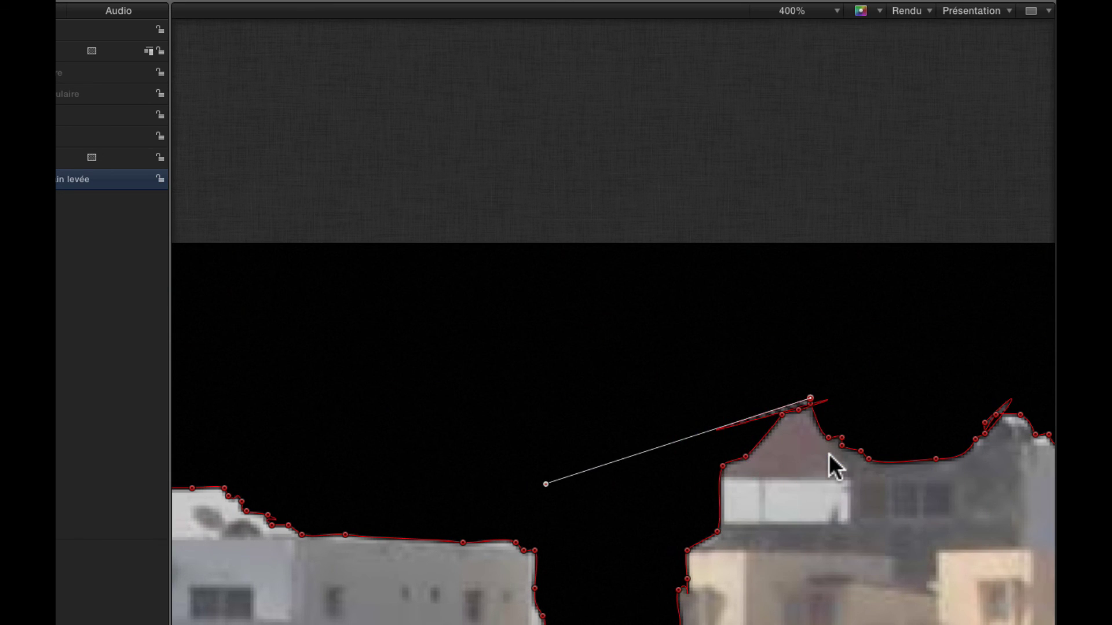
right_click(810, 402)
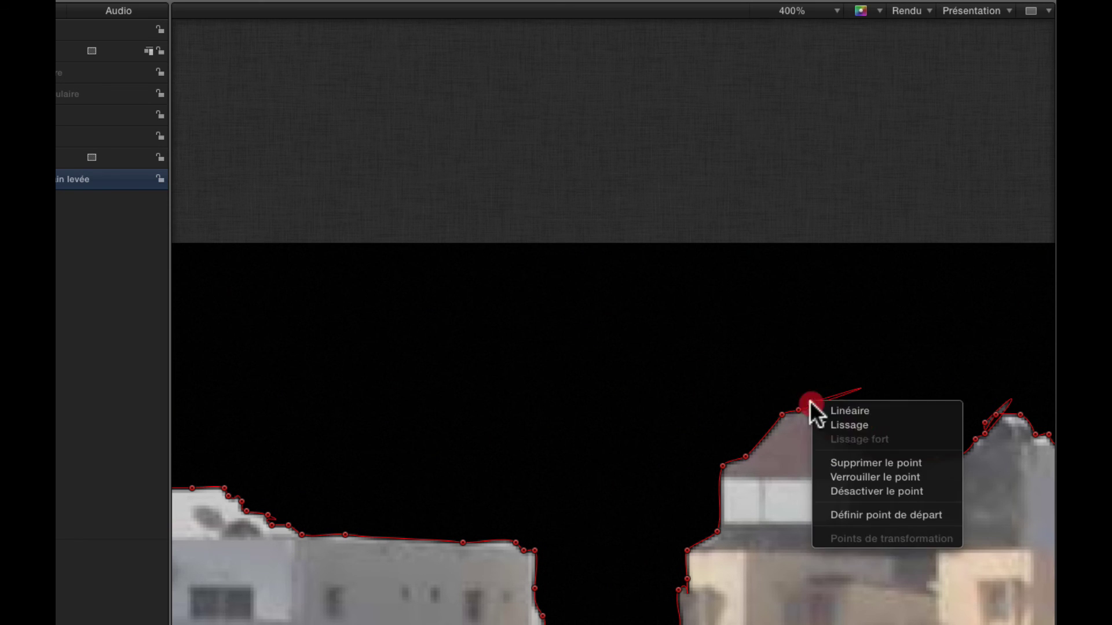
left_click(877, 466)
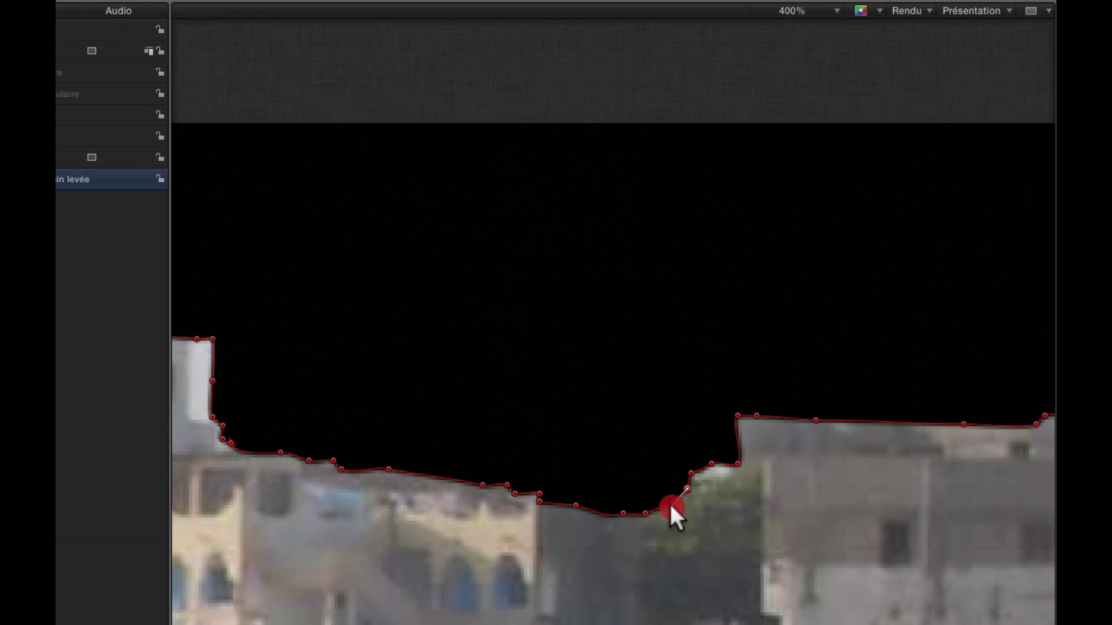
Refine the mask edge above the grey building by adding a point, deleting the overhanging one and moving its neighbour to the white wall's corner
left_click(669, 503)
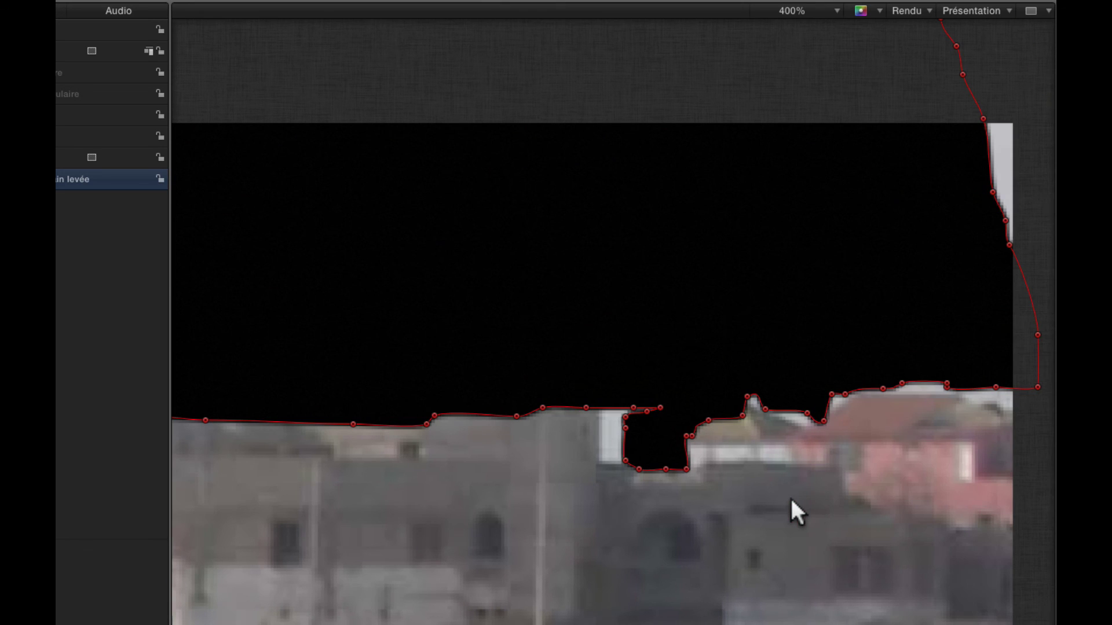
left_click(608, 409, "alt")
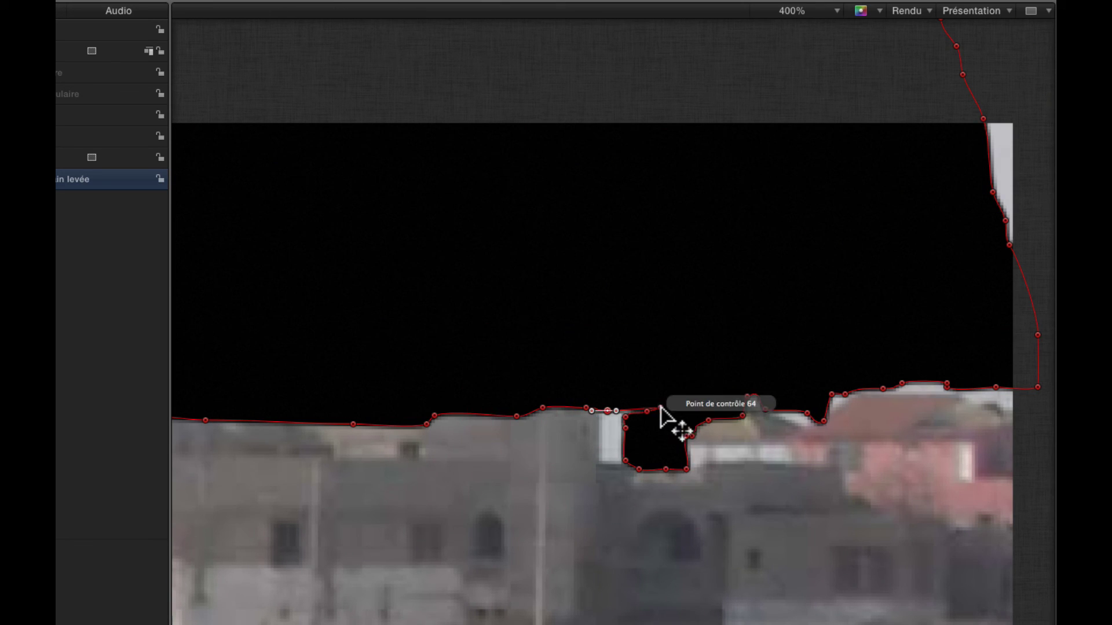
right_click(662, 408)
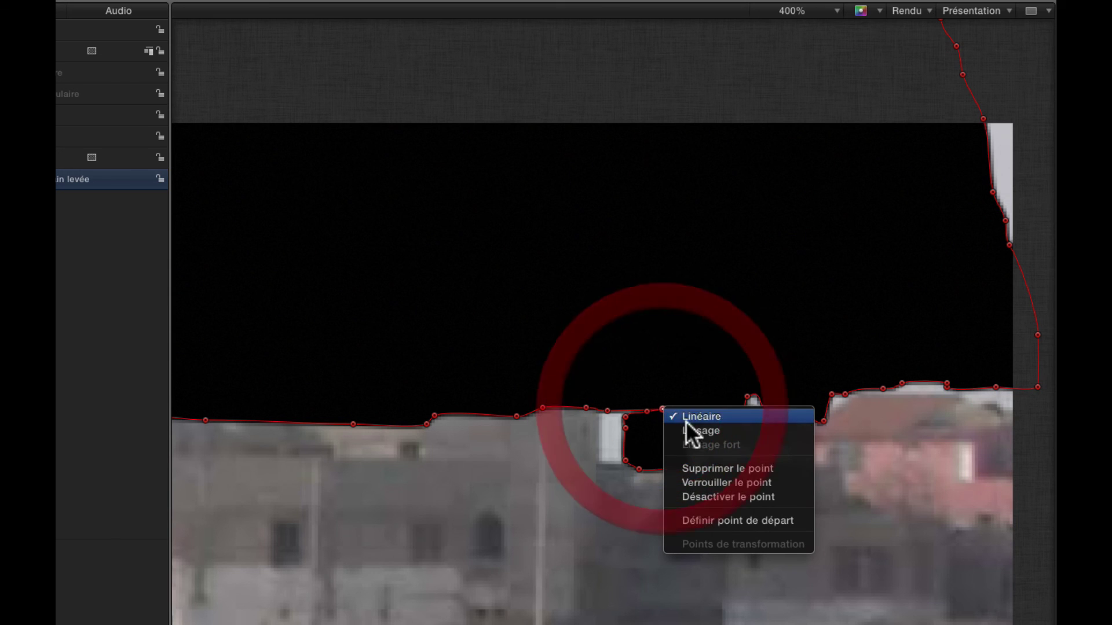
left_click(701, 469)
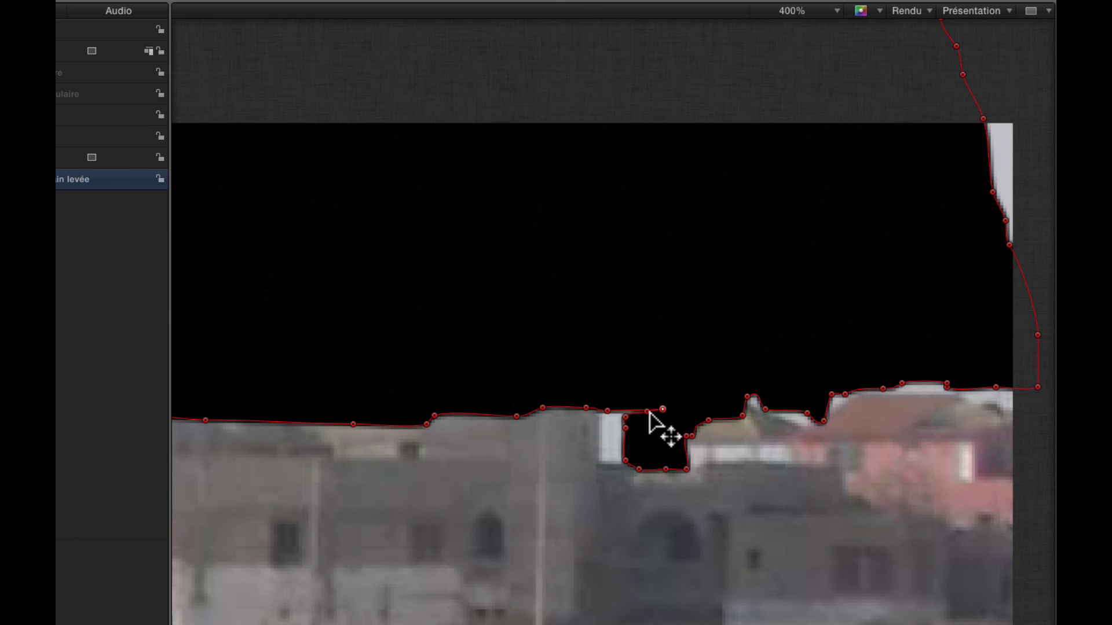
left_click_drag(646, 411, 623, 412)
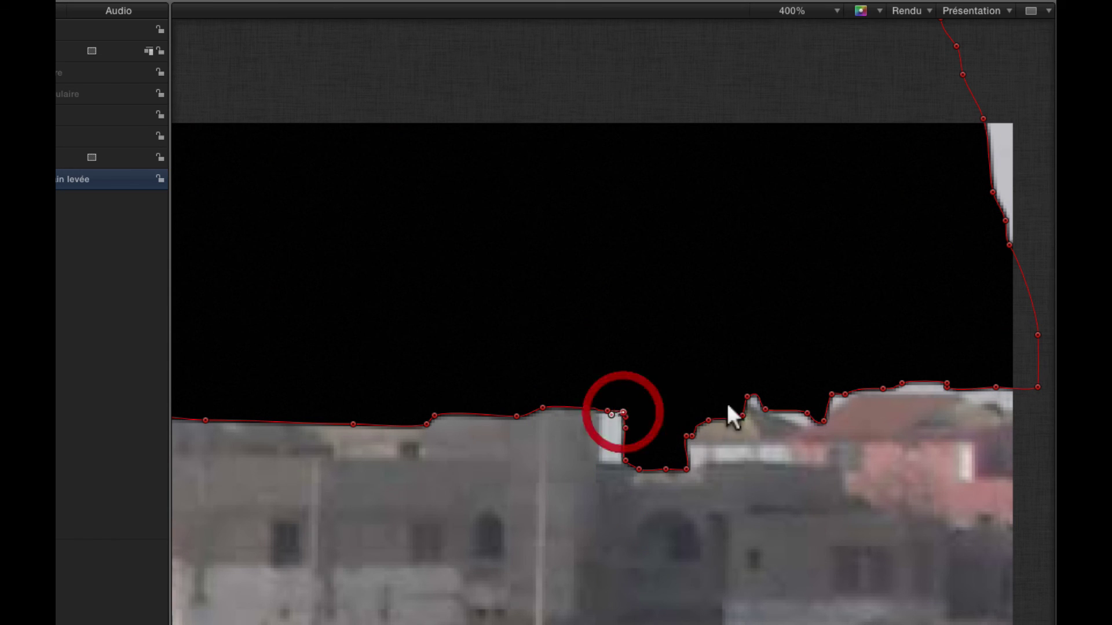
Move the four mask points near the photo's upper-right corner outside the frame to hide the leftover strip of sky
scroll(878, 386, "right", 10)
left_click_drag(788, 245, 890, 224)
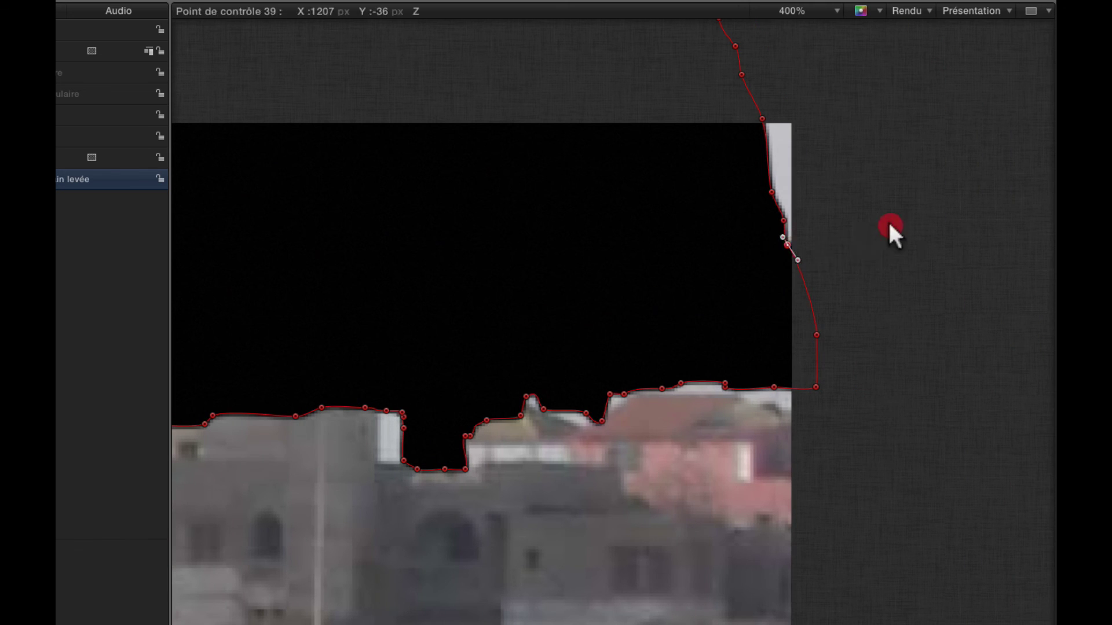
left_click_drag(772, 191, 868, 112)
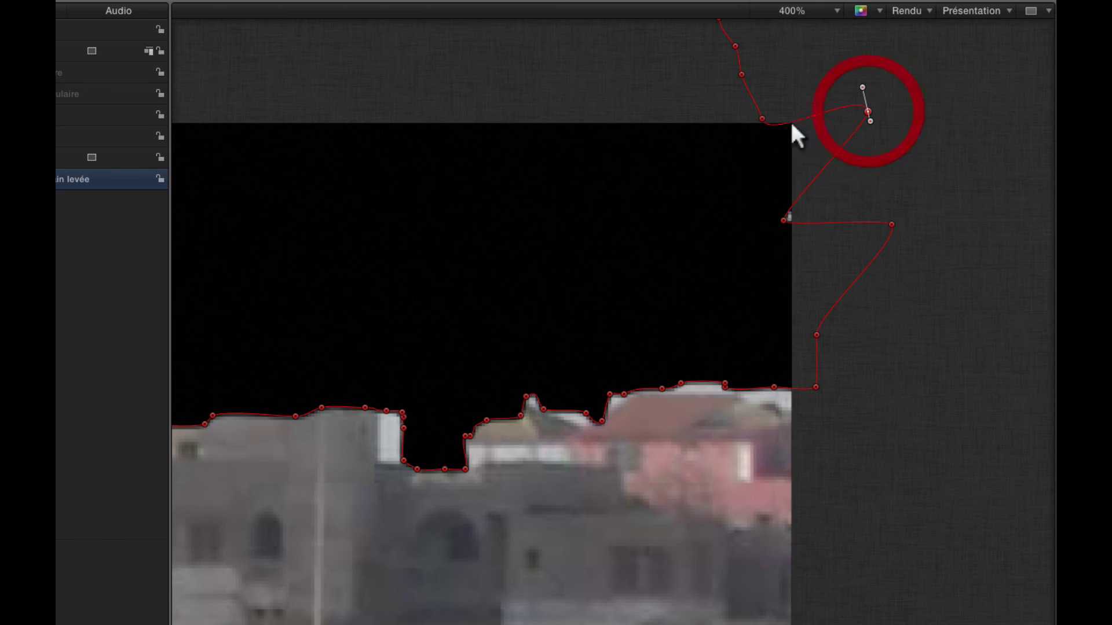
left_click_drag(784, 221, 863, 197)
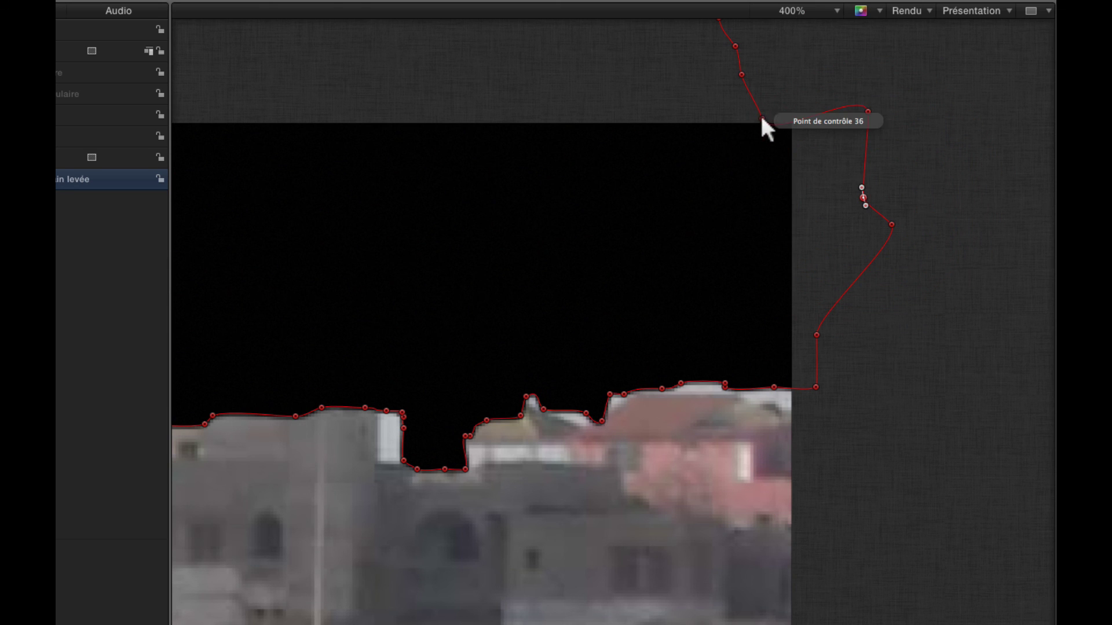
left_click_drag(761, 117, 783, 101)
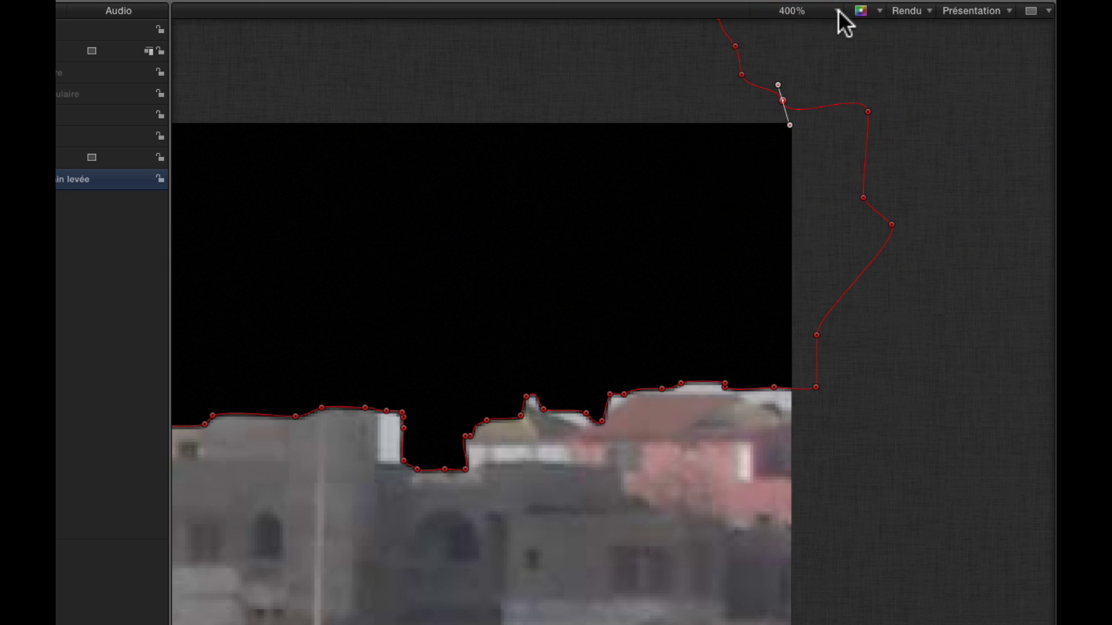
Fit the whole canvas in view and set the edge softening (Adoucissement) of the freehand mask Masque à main levée to 15
key("shift+z")
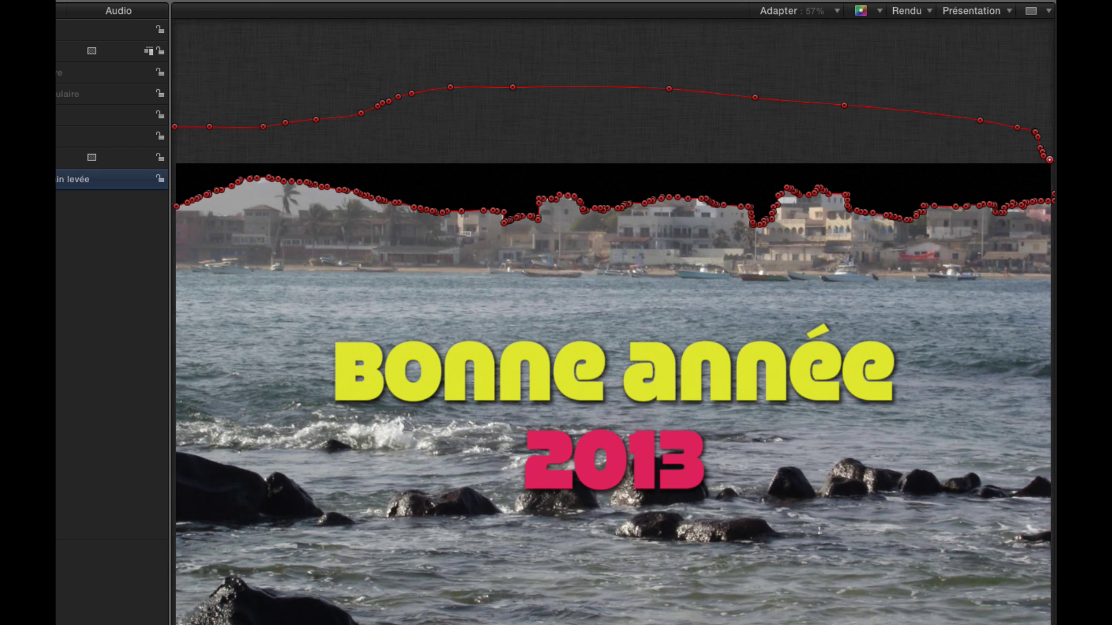
left_click(698, 90)
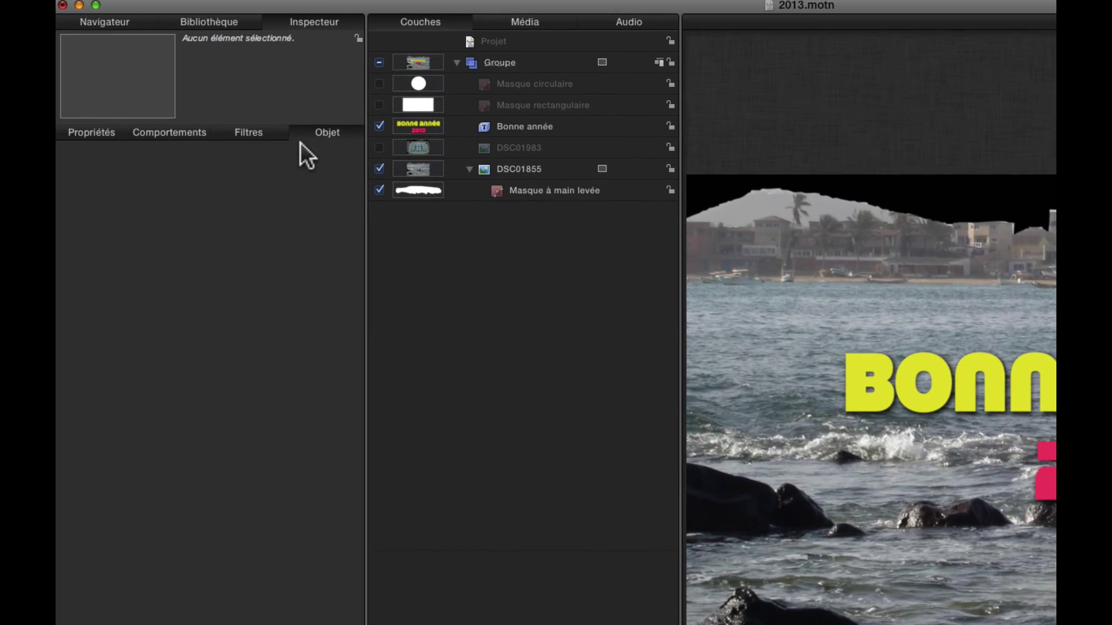
left_click(560, 193)
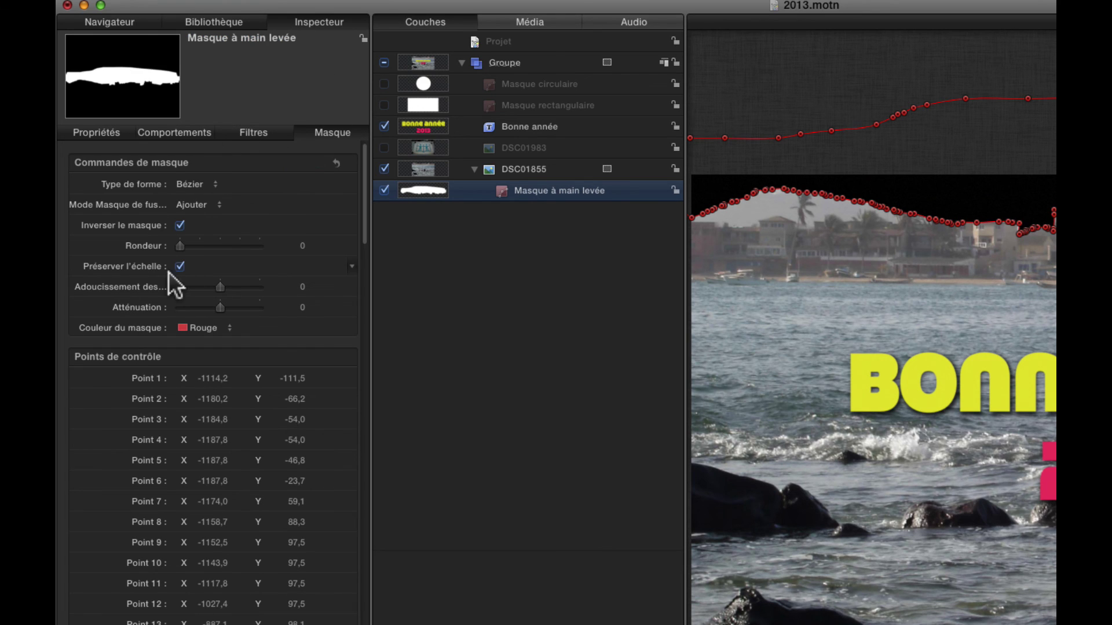
left_click_drag(219, 285, 225, 285)
left_click(534, 353)
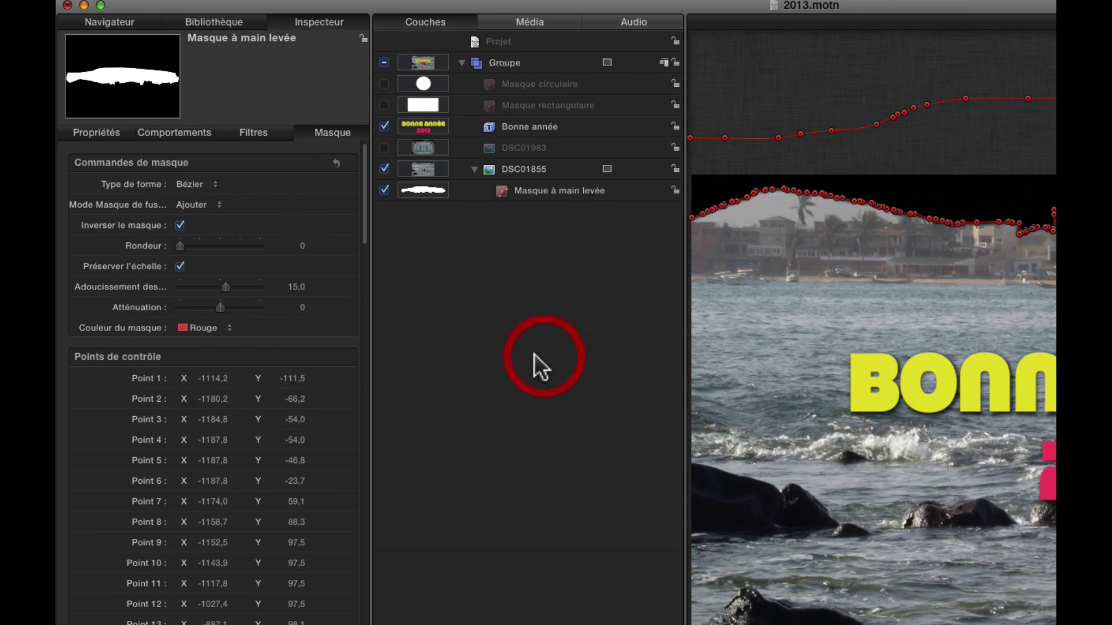
Close the Inspector, disable the freehand mask and the DSC01855 photo, and enable the DSC01983 photo instead
key("super+3")
left_click(383, 190)
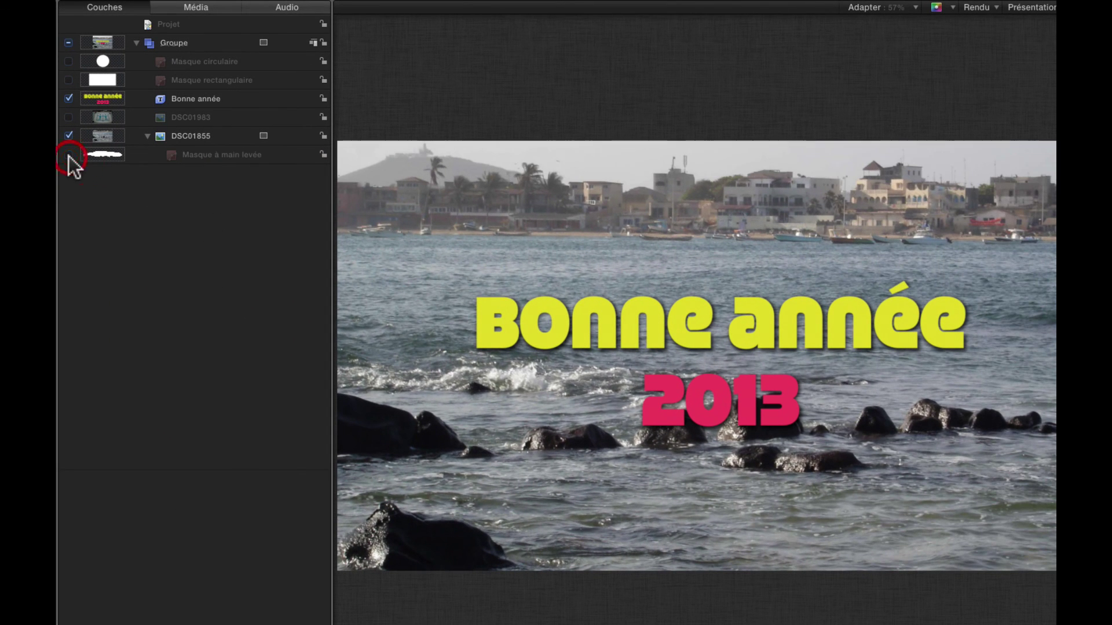
left_click(68, 136)
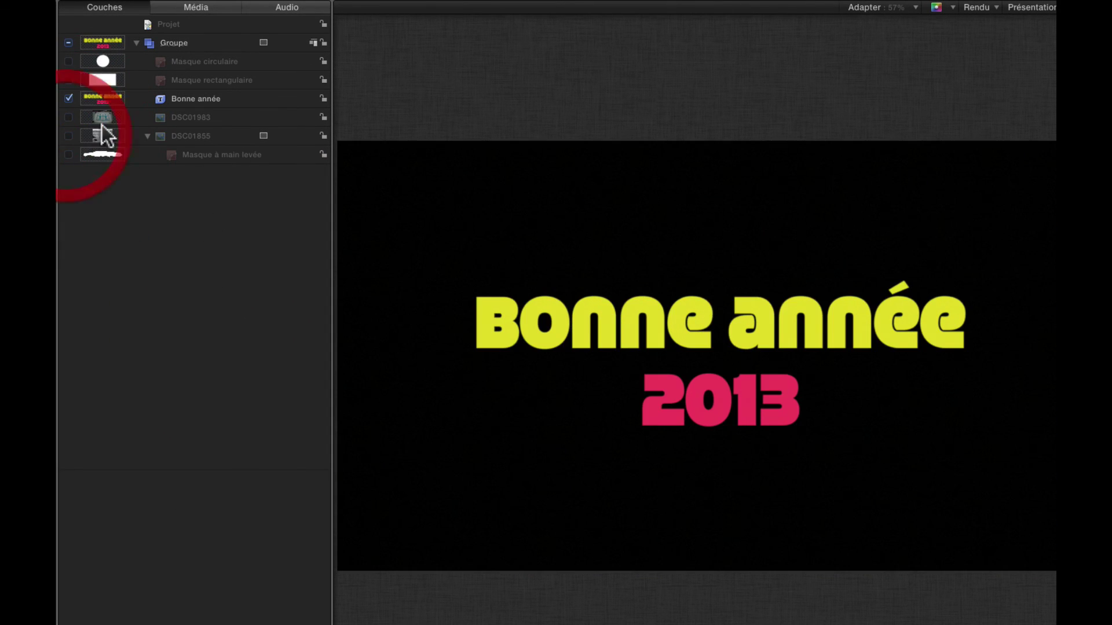
left_click(69, 118)
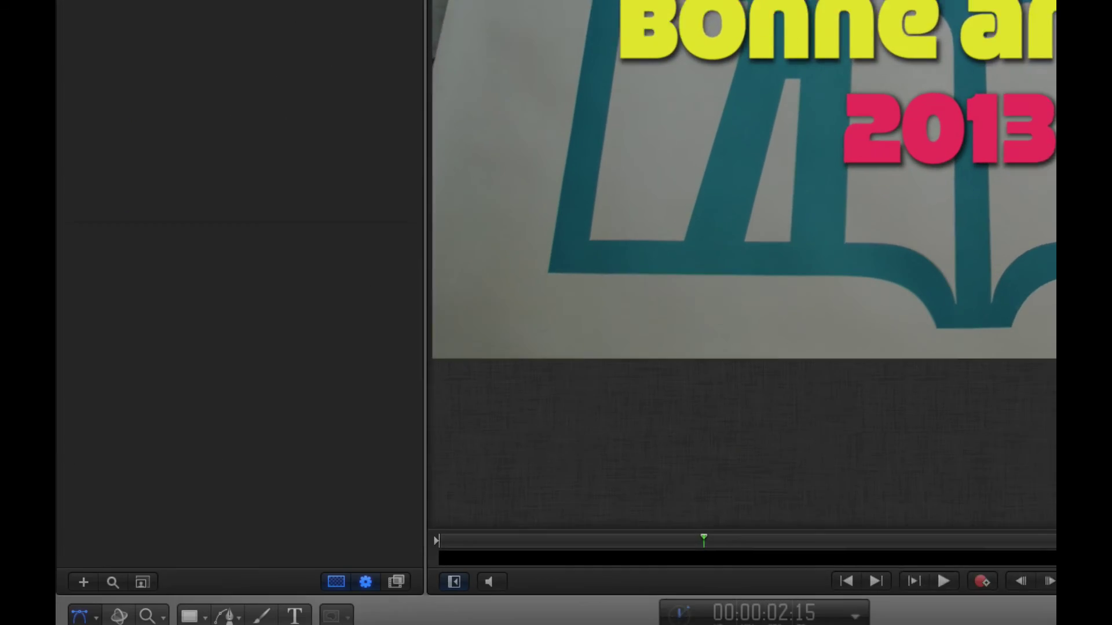
Start a Bézier mask on the DSC01983 photo with its first point at the upper-left corner of the teal book outline
left_click(348, 596)
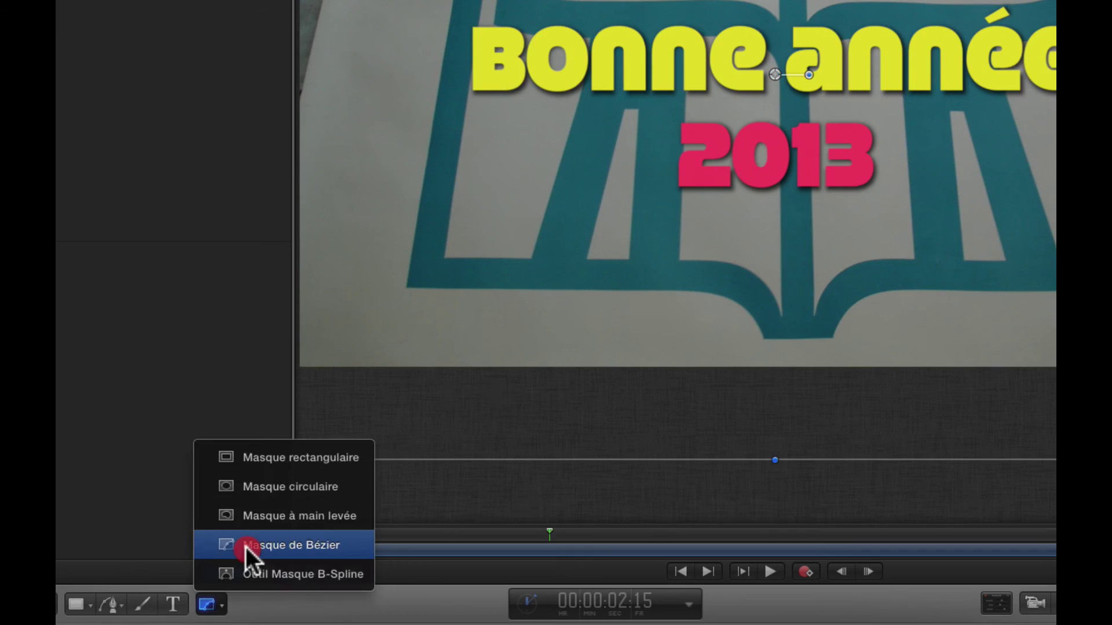
left_click(382, 523)
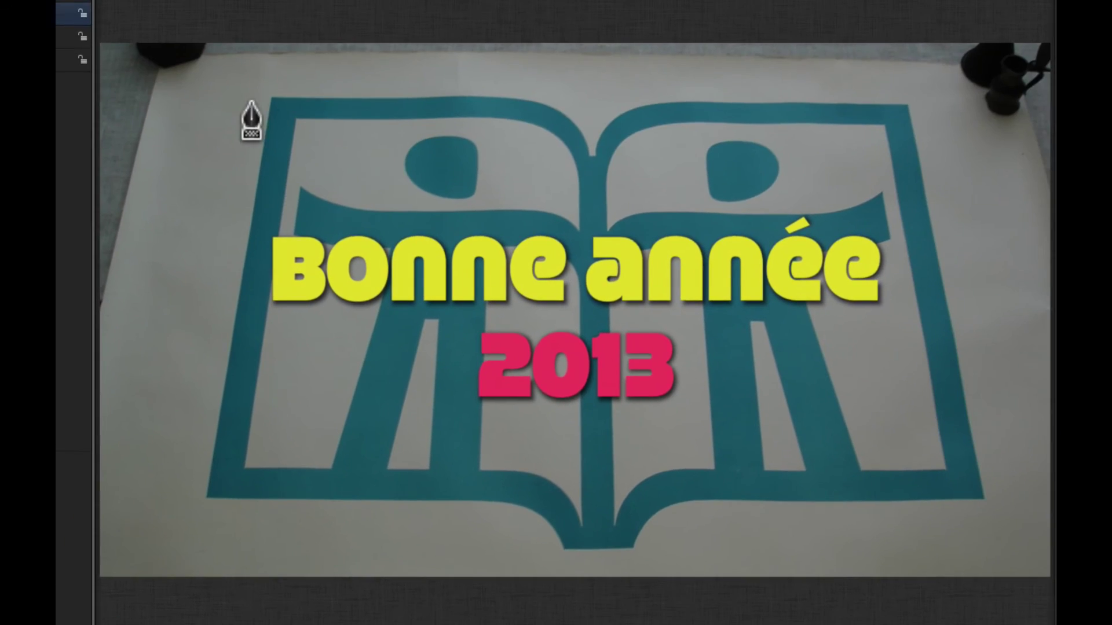
left_click(271, 99)
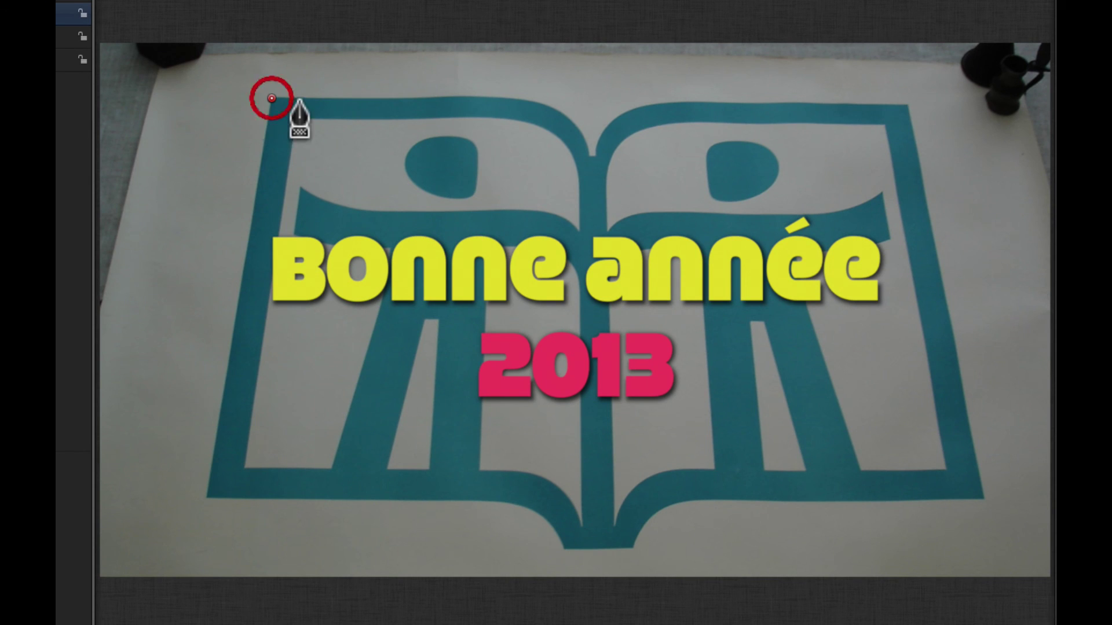